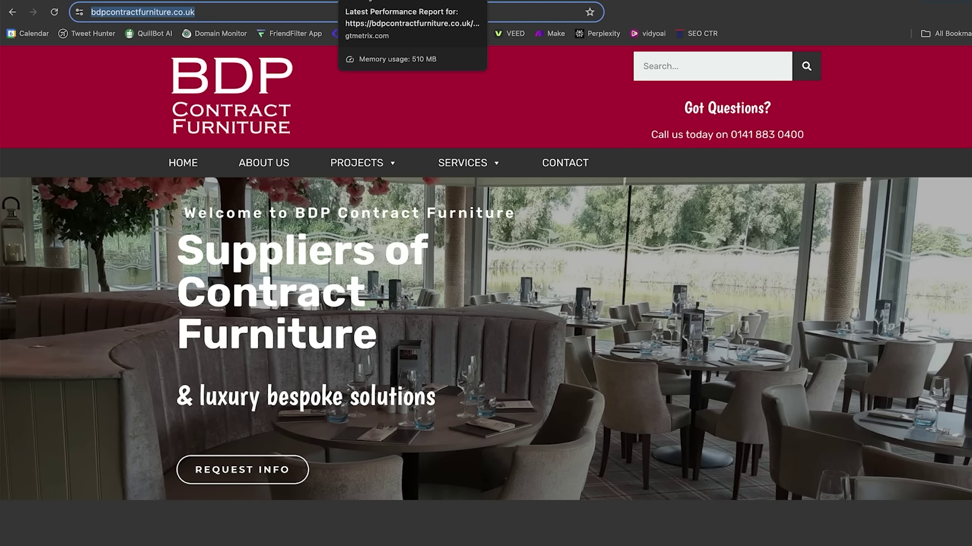
# - Review the GTmetrix report graded B (72% performance, 95% structure), then bring up the Pingdom results
pyautogui.click(369, 0)
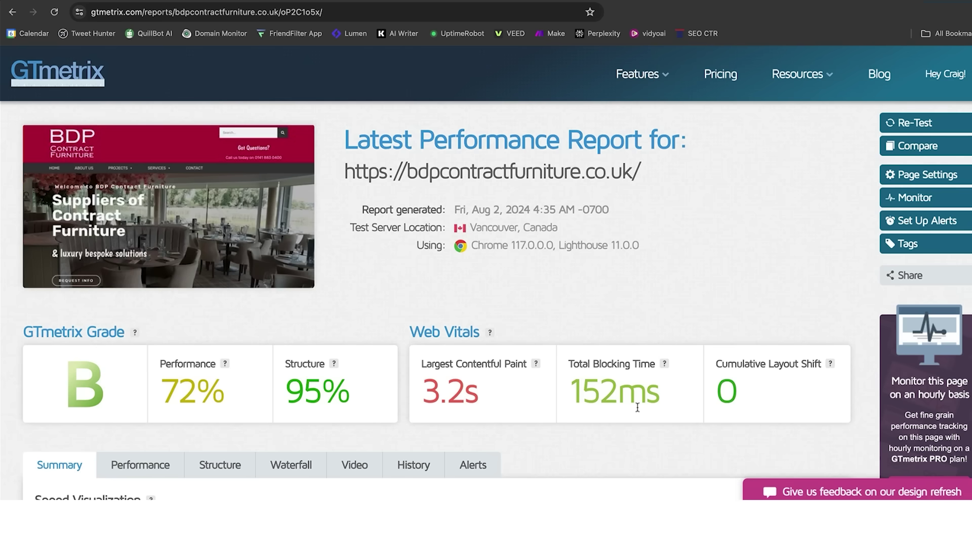
pyautogui.scroll(-8, 680, 312)
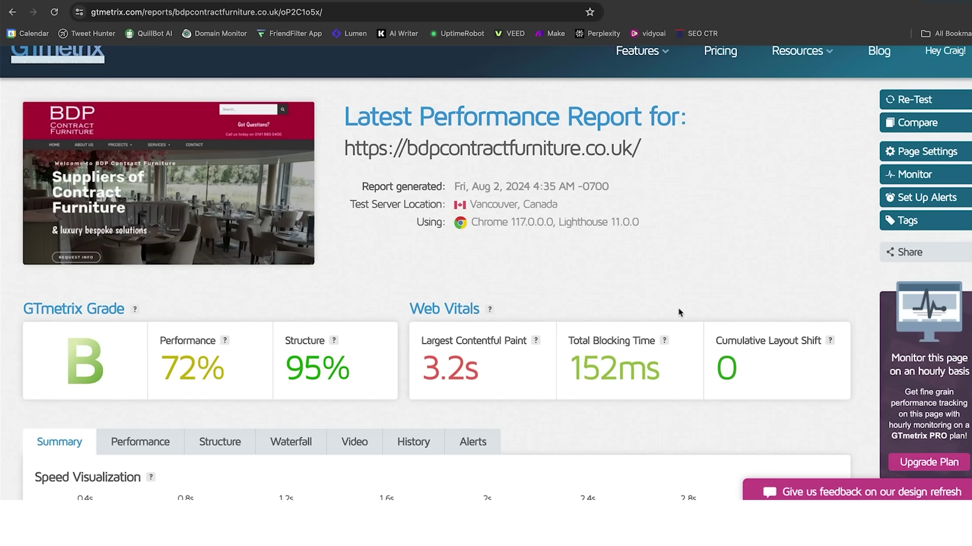
pyautogui.scroll(-2, 679, 312)
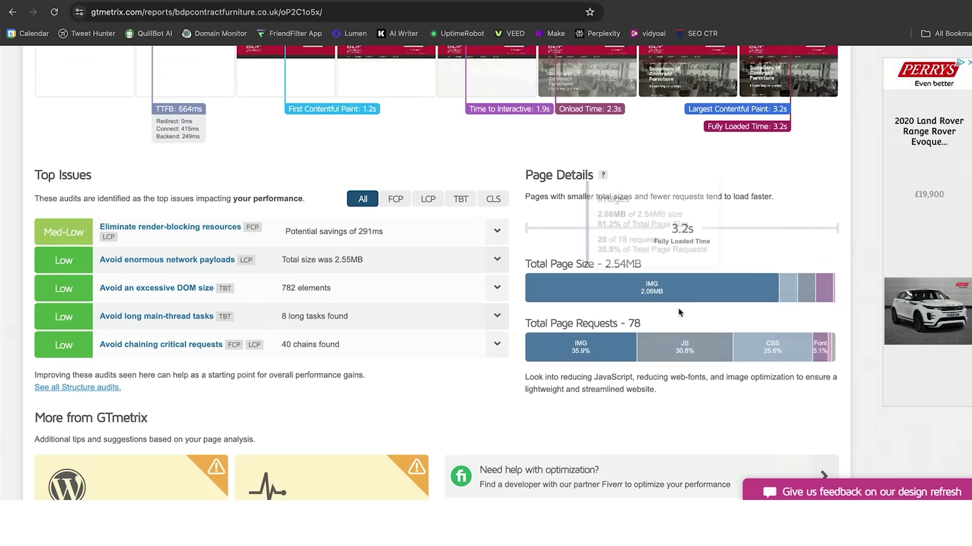
pyautogui.scroll(2, 679, 312)
pyautogui.scroll(-1, 679, 312)
pyautogui.scroll(-6, 680, 313)
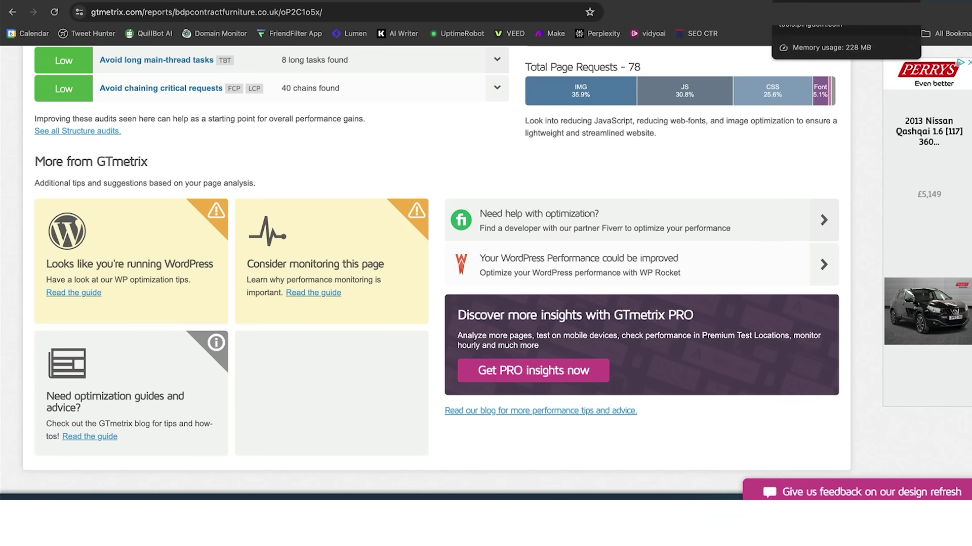
pyautogui.click(845, 1)
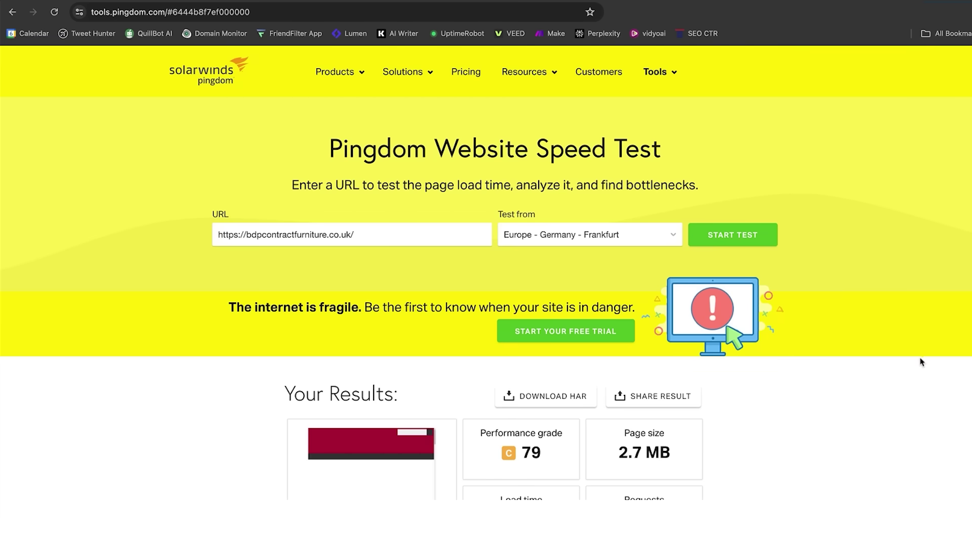
# - Look through Pingdom's grade C 79 results: 2.7 MB page, 488 ms load, 78 requests
pyautogui.scroll(-3, 921, 402)
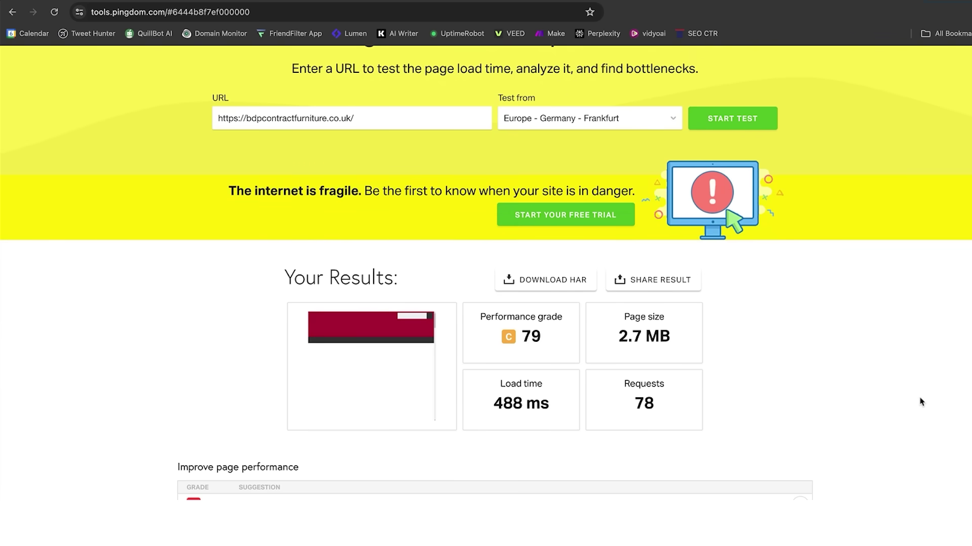
pyautogui.scroll(-3, 920, 402)
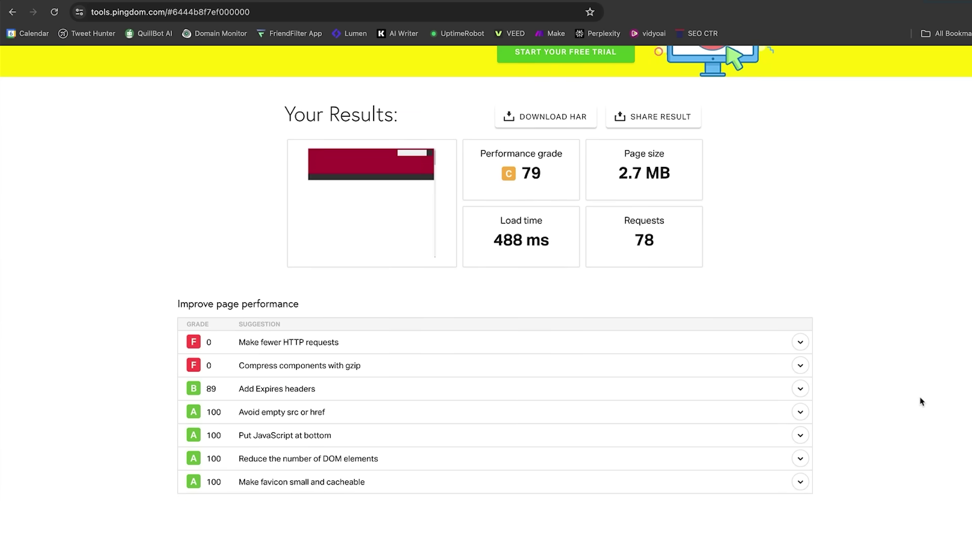
pyautogui.scroll(-3, 921, 402)
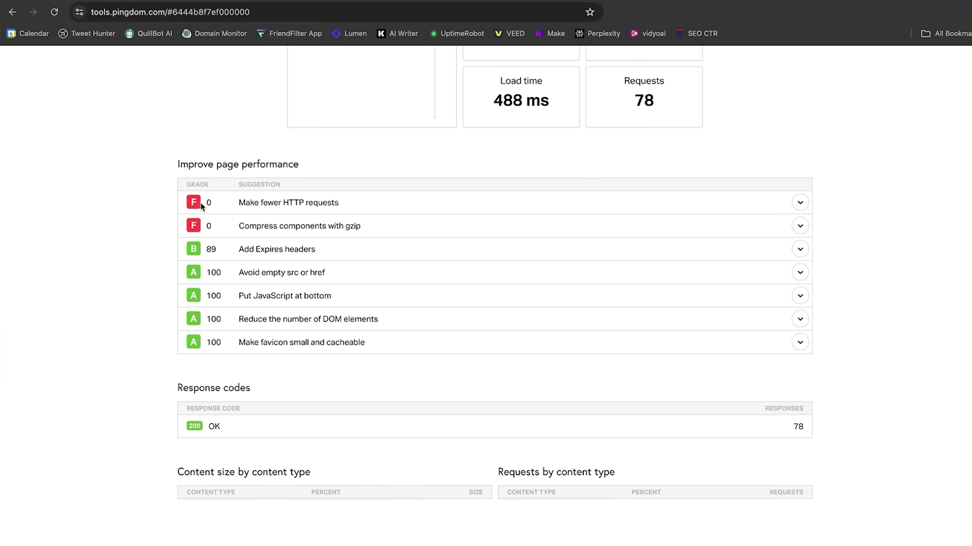
pyautogui.scroll(-6, 220, 218)
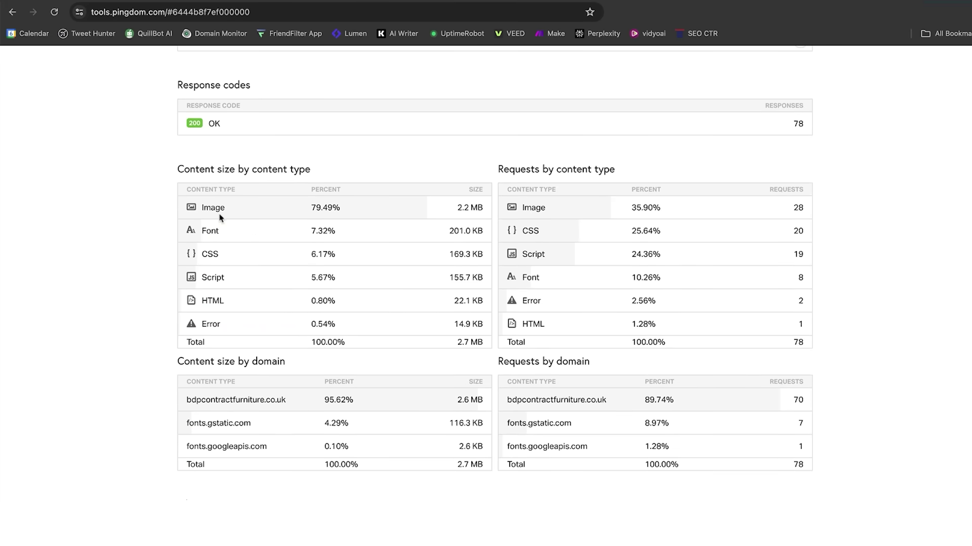
pyautogui.scroll(6, 220, 218)
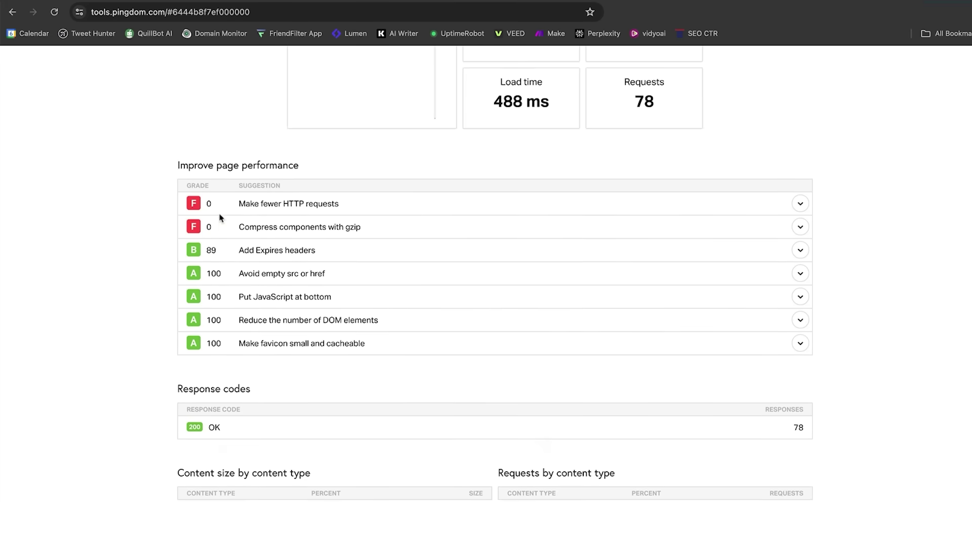
pyautogui.scroll(8, 220, 217)
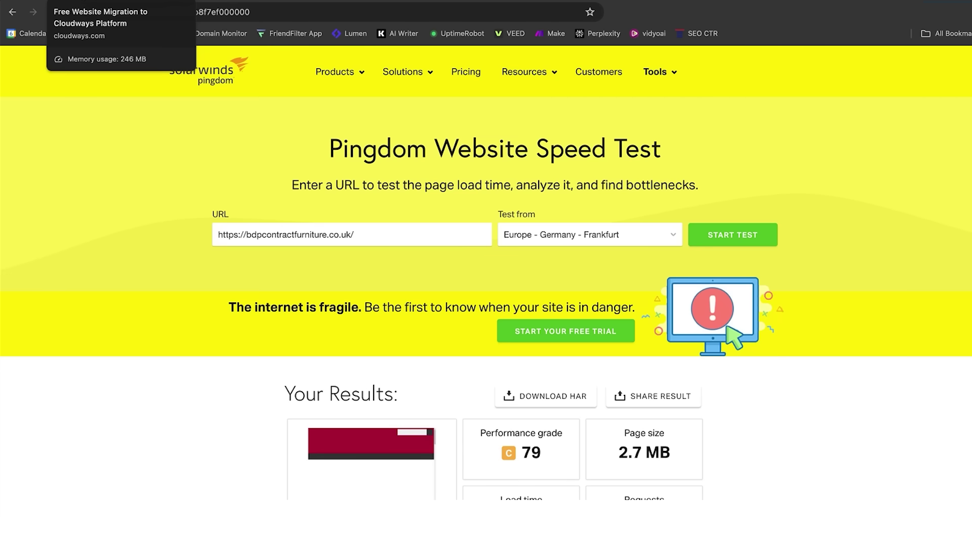
# - Dismiss the Cloudways Welcome Aboard popup and view the WordPress application's URL, admin login and database credentials
pyautogui.click(101, 1)
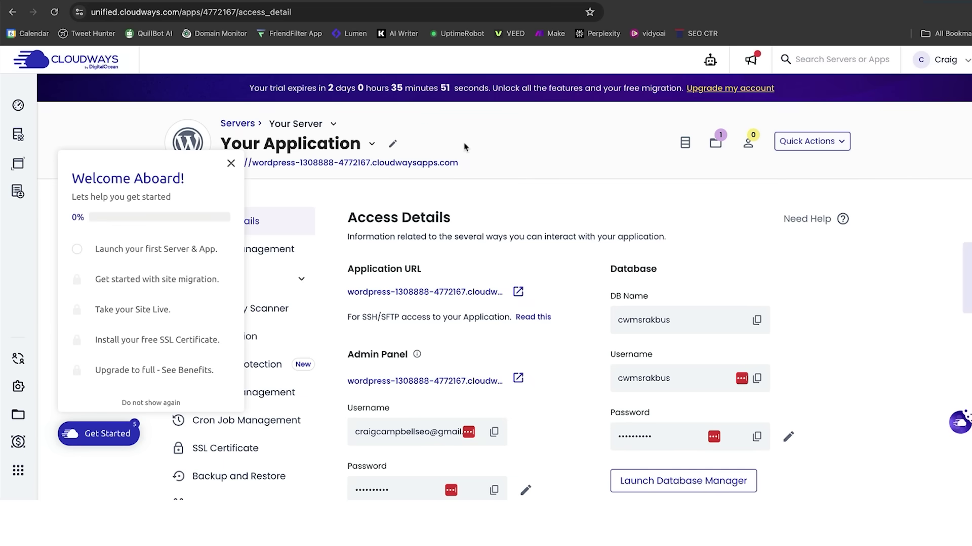
pyautogui.click(231, 164)
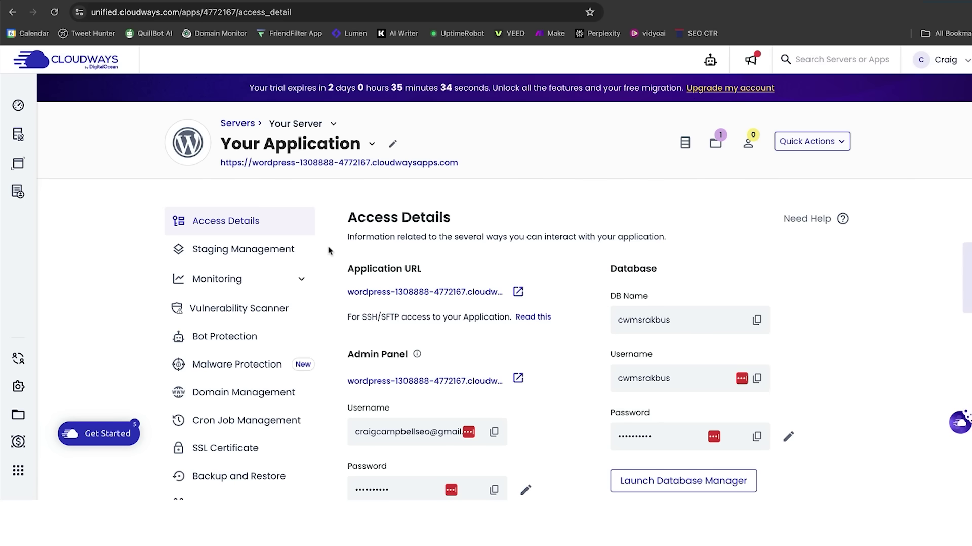
pyautogui.scroll(-3, 329, 250)
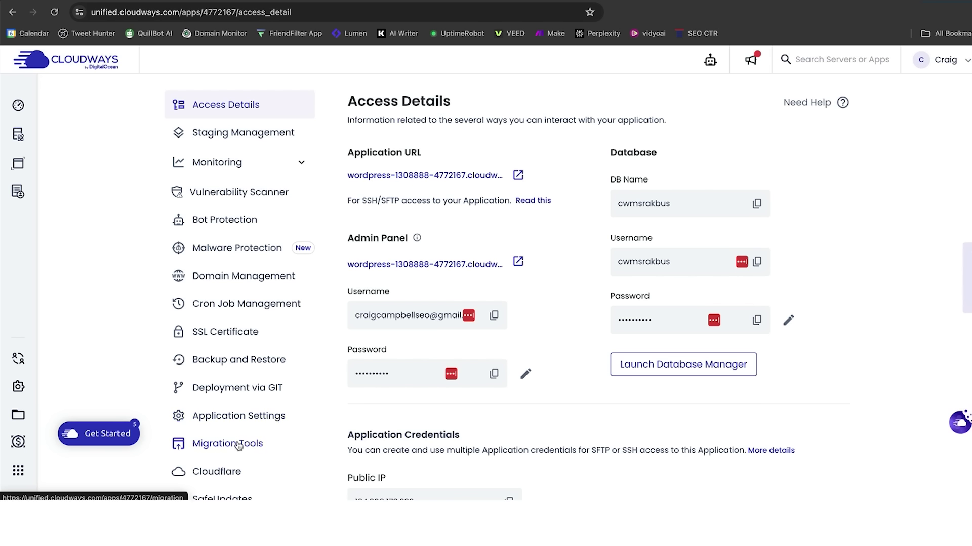
# - Check the application's Migration Tools, then view its Cloudflare Enterprise page, unavailable on trial accounts
pyautogui.click(239, 445)
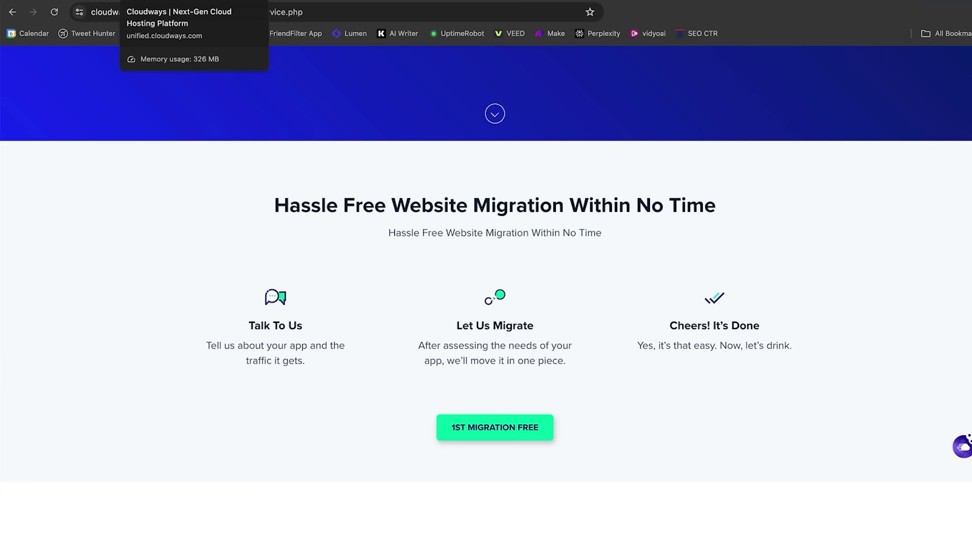
pyautogui.click(166, 2)
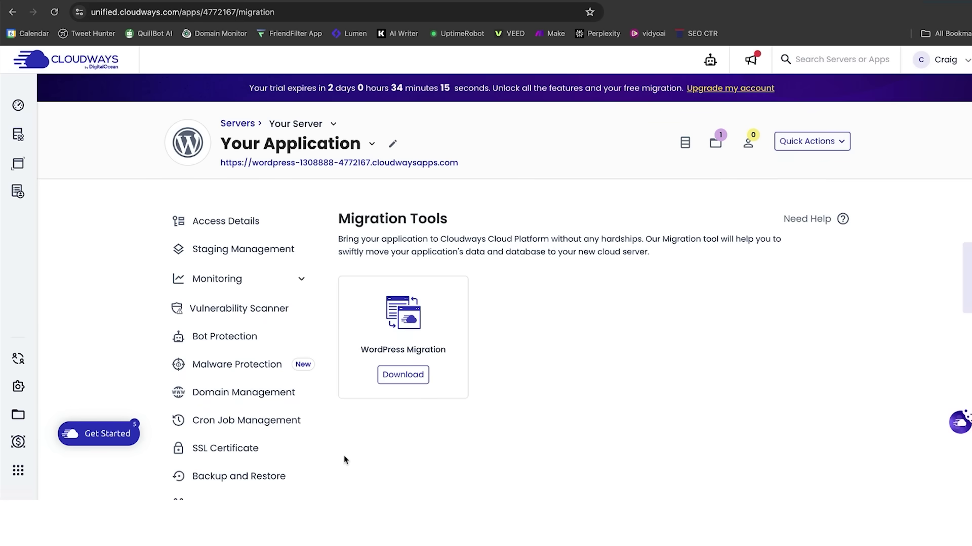
pyautogui.scroll(-3, 344, 460)
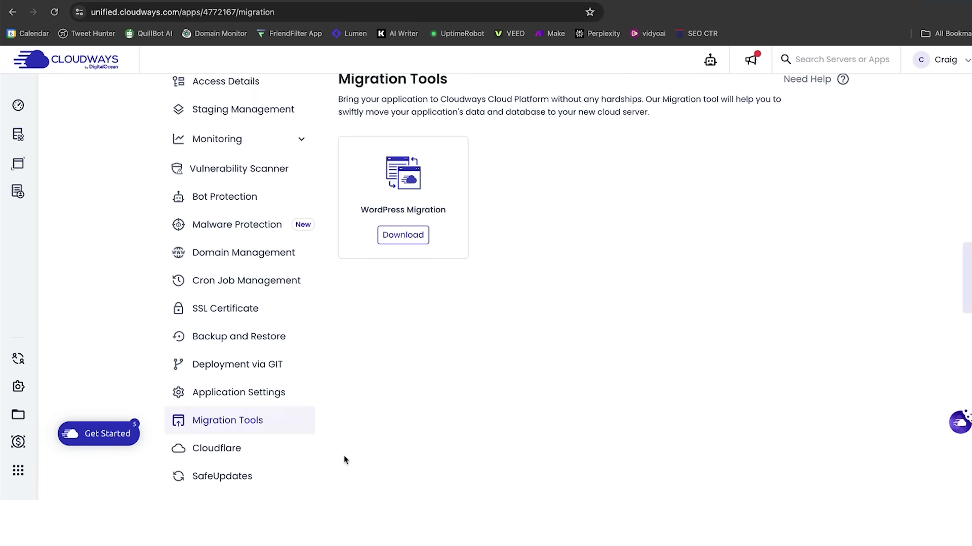
pyautogui.click(264, 449)
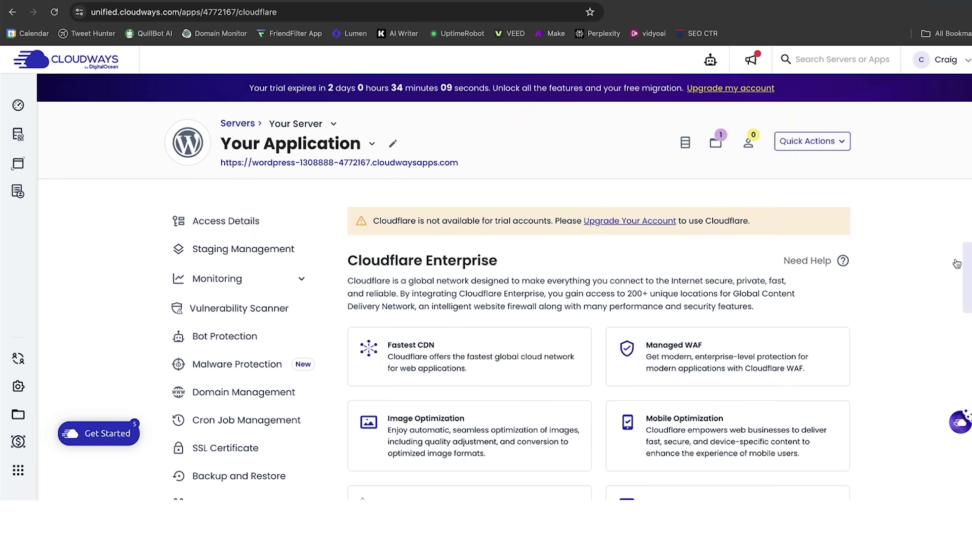
pyautogui.scroll(-2, 929, 258)
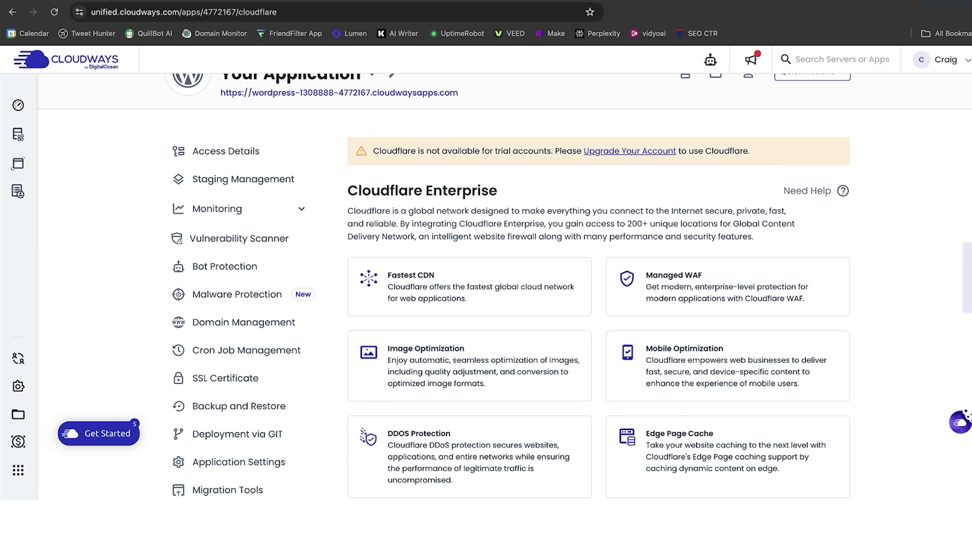
# - From wp-admin, open the Speed Optimizer by SiteGround dashboard showing caching enabled at 3/4
pyautogui.hotkey('ctrl', 'Tab')
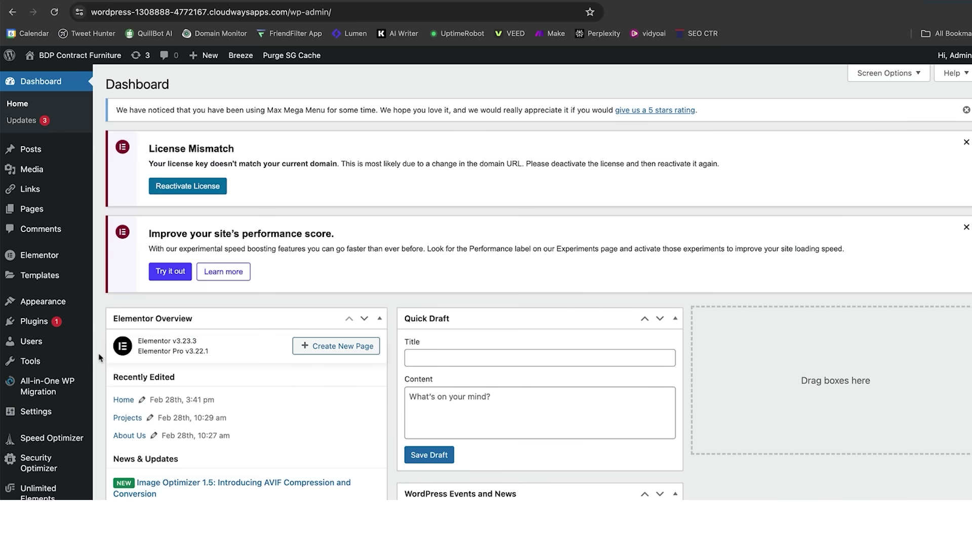
pyautogui.scroll(-5, 99, 358)
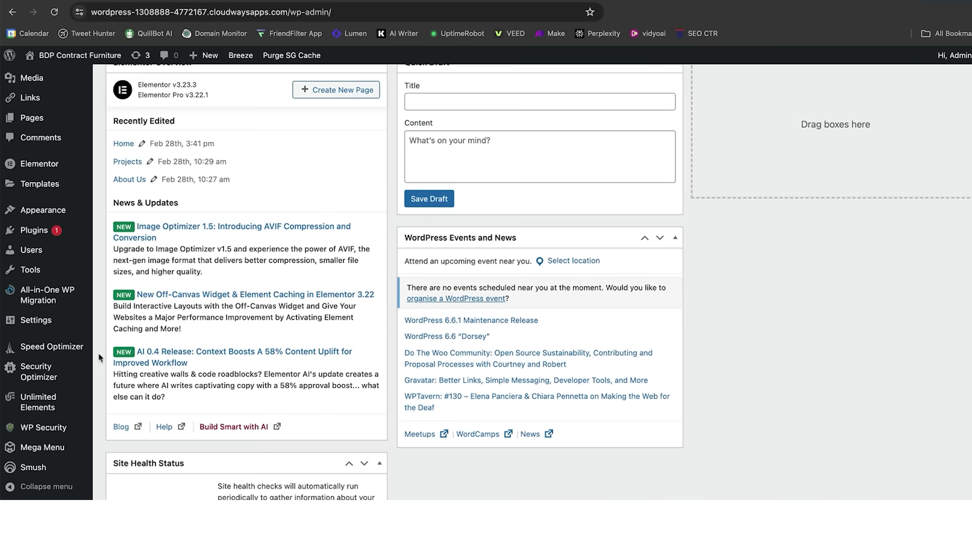
pyautogui.scroll(-2, 99, 357)
pyautogui.moveTo(50, 362)
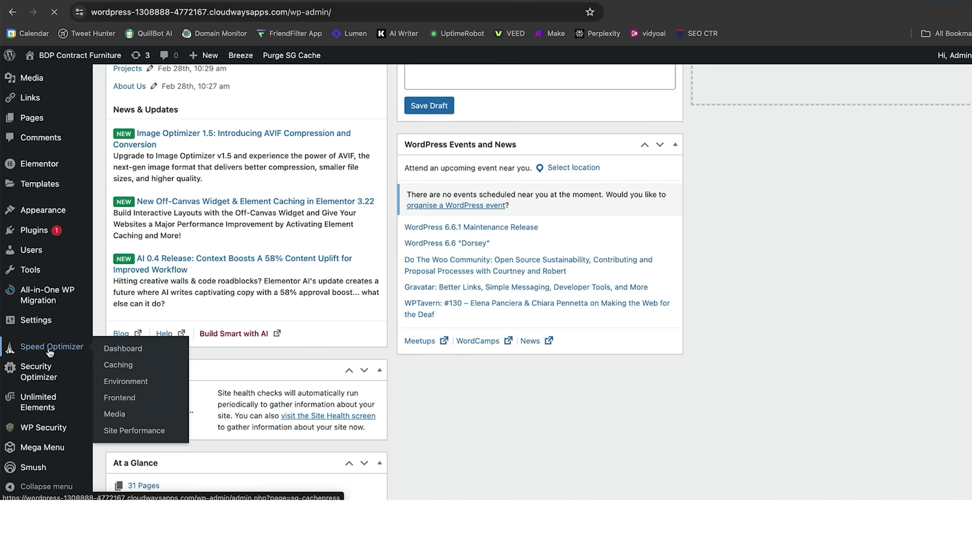
pyautogui.click(142, 353)
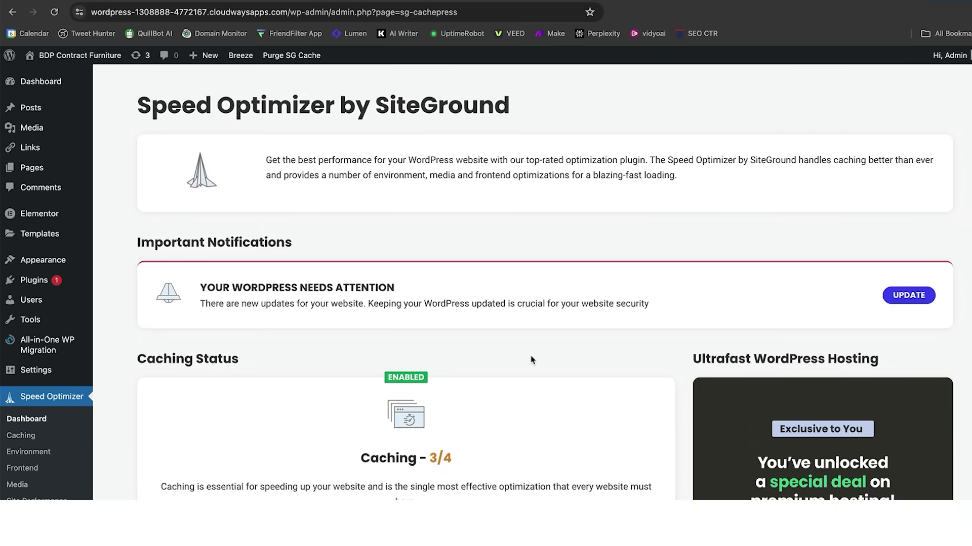
pyautogui.scroll(-3, 565, 346)
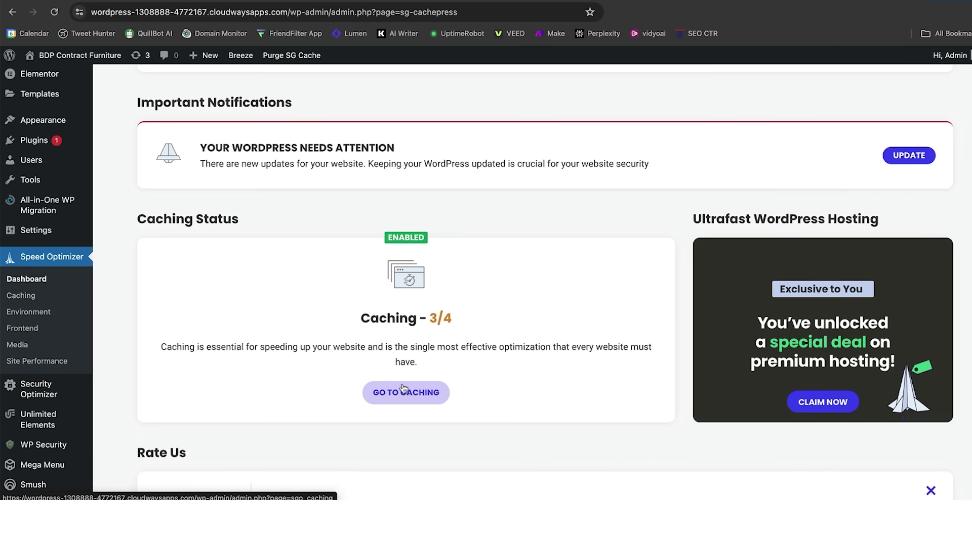
# - Review the caching settings, then return to the Environment 3/3, Frontend 6/6, Media 2/3 scores
pyautogui.click(434, 400)
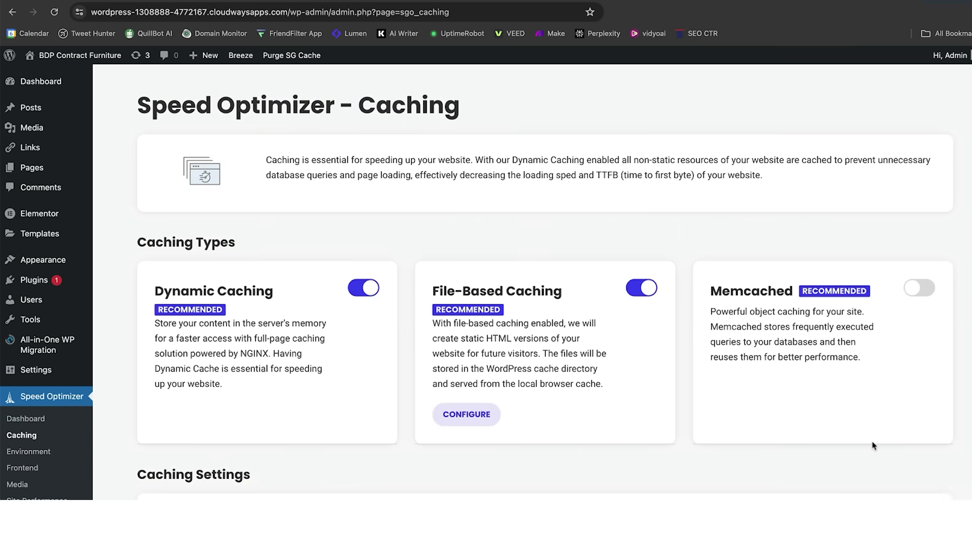
pyautogui.scroll(-7, 872, 445)
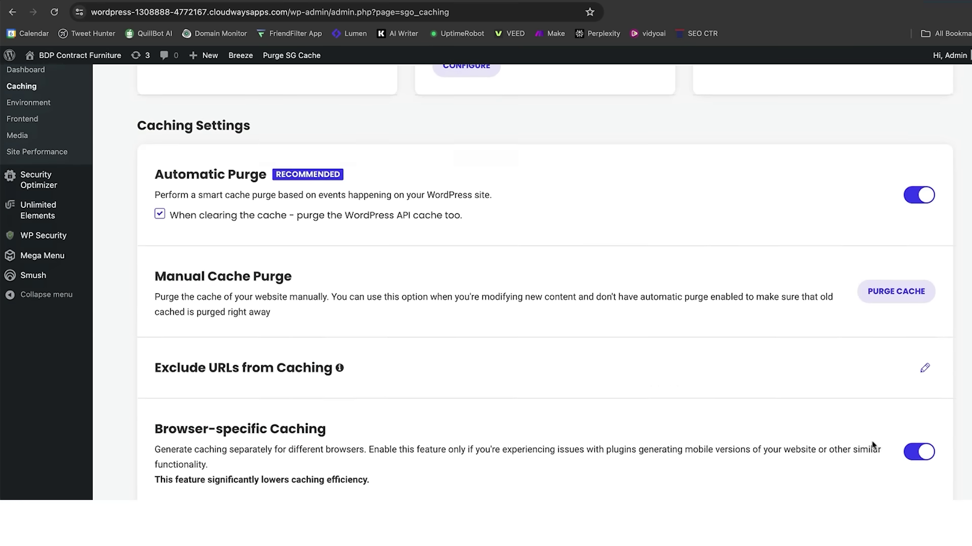
pyautogui.scroll(-1, 869, 442)
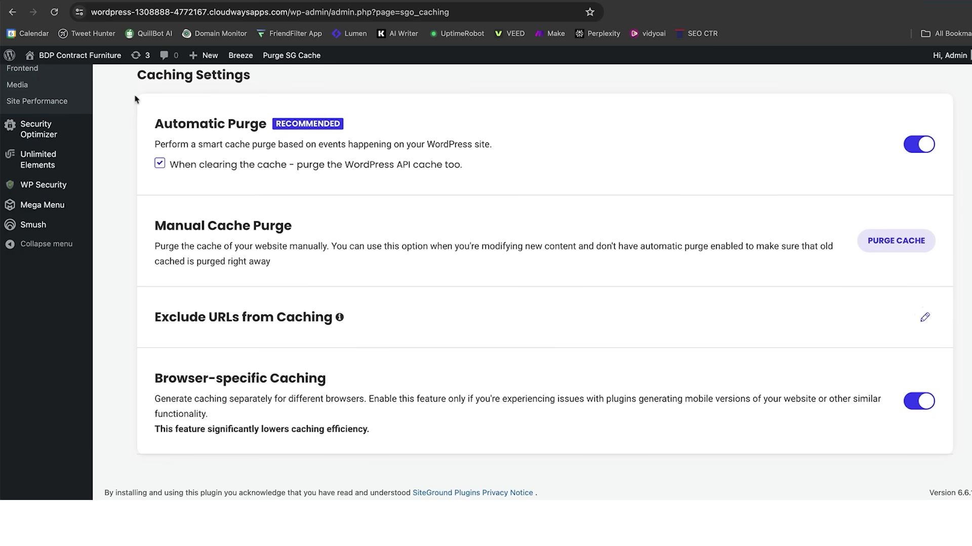
pyautogui.click(12, 13)
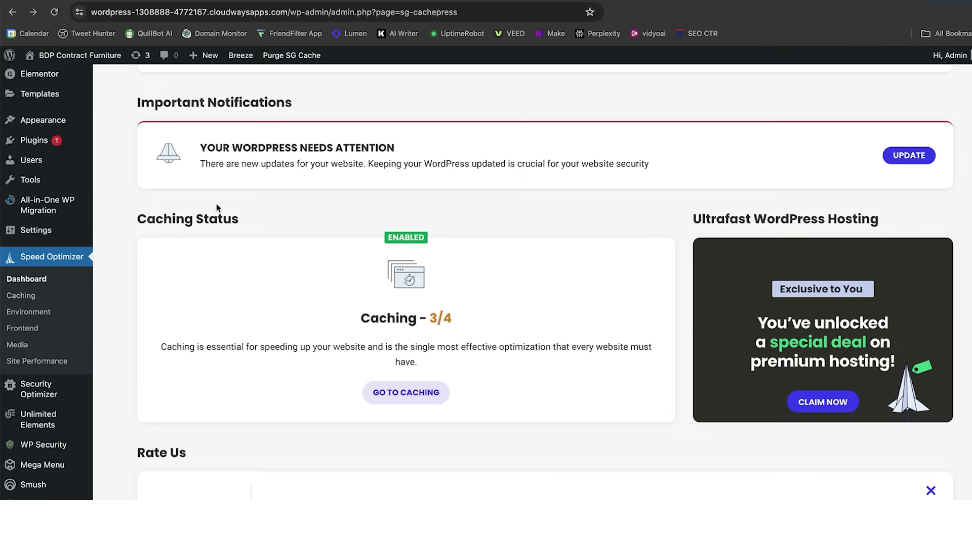
pyautogui.scroll(-7, 558, 455)
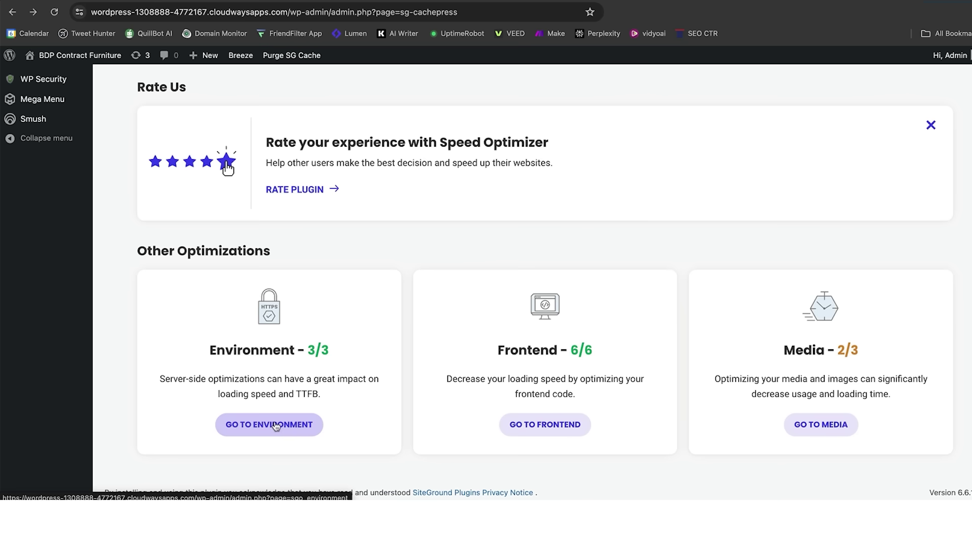
pyautogui.click(276, 426)
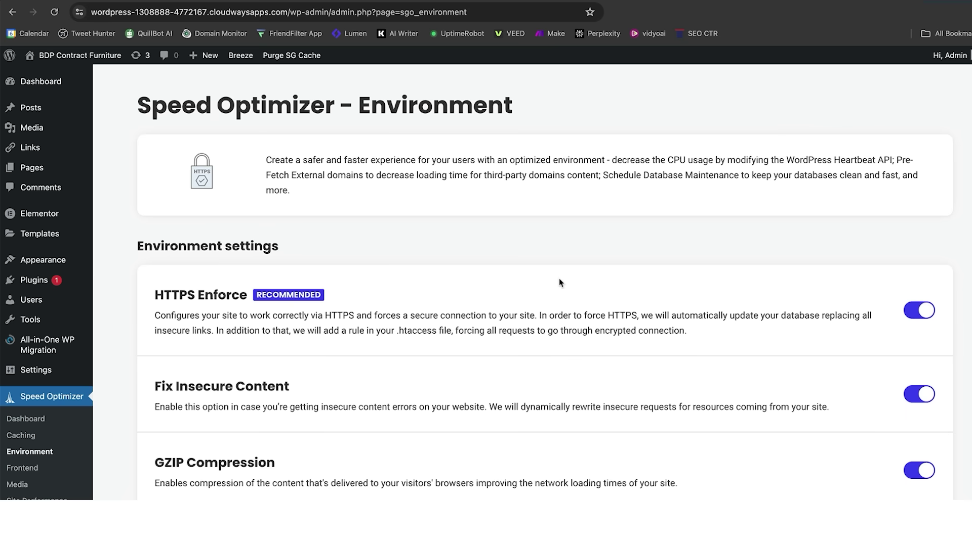
pyautogui.scroll(-4, 561, 283)
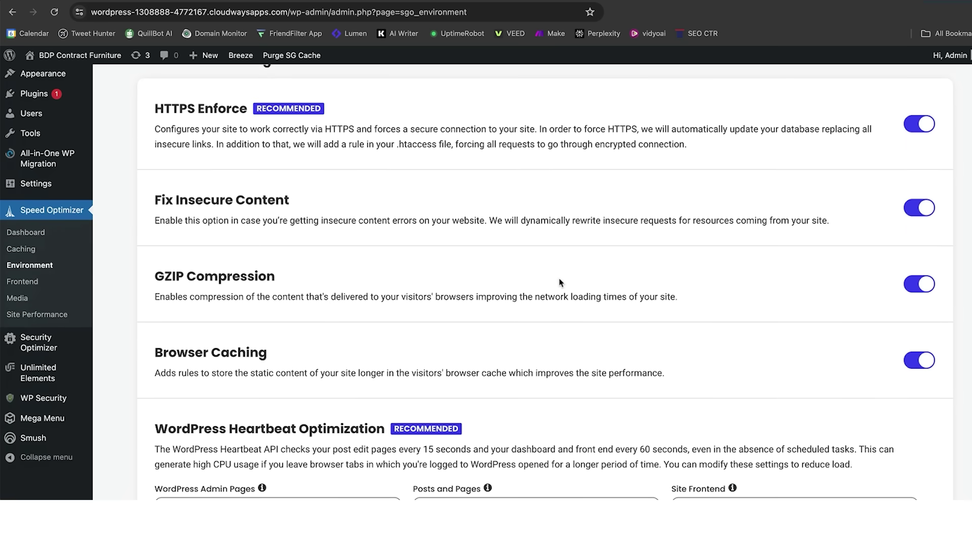
pyautogui.scroll(-4, 560, 282)
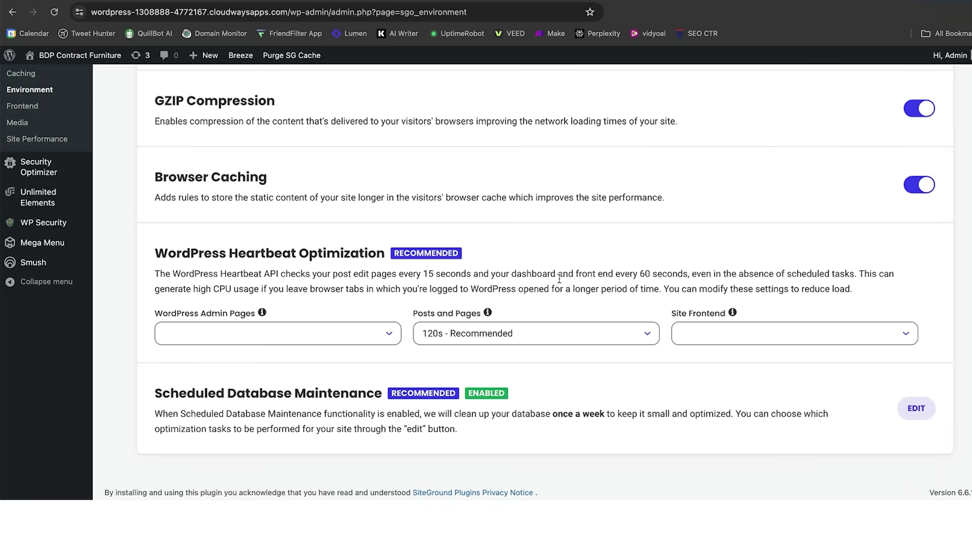
pyautogui.scroll(10, 559, 279)
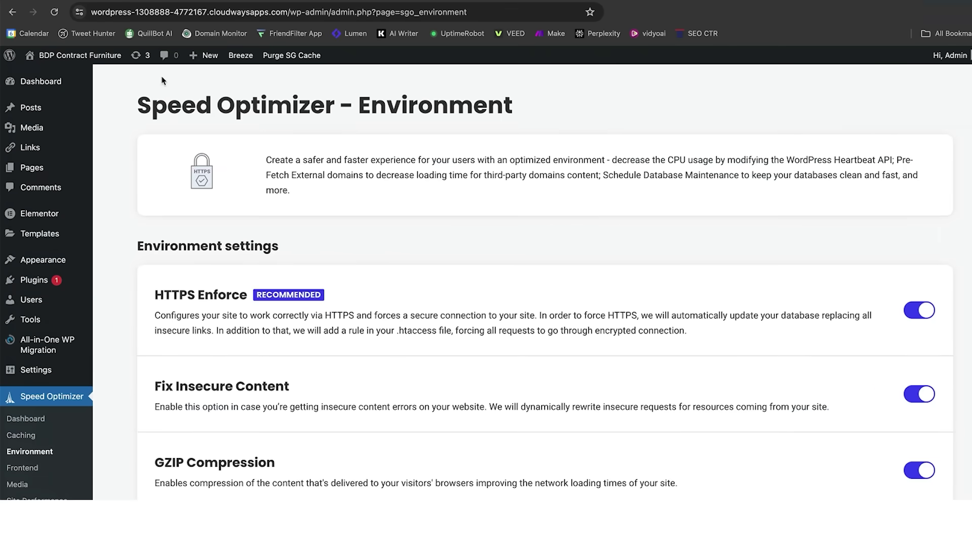
pyautogui.click(13, 14)
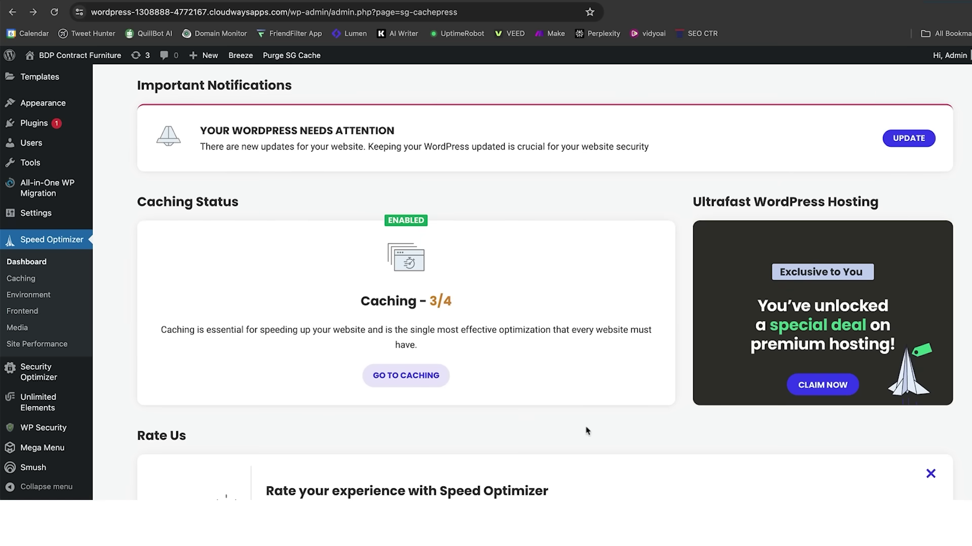
pyautogui.scroll(-7, 587, 431)
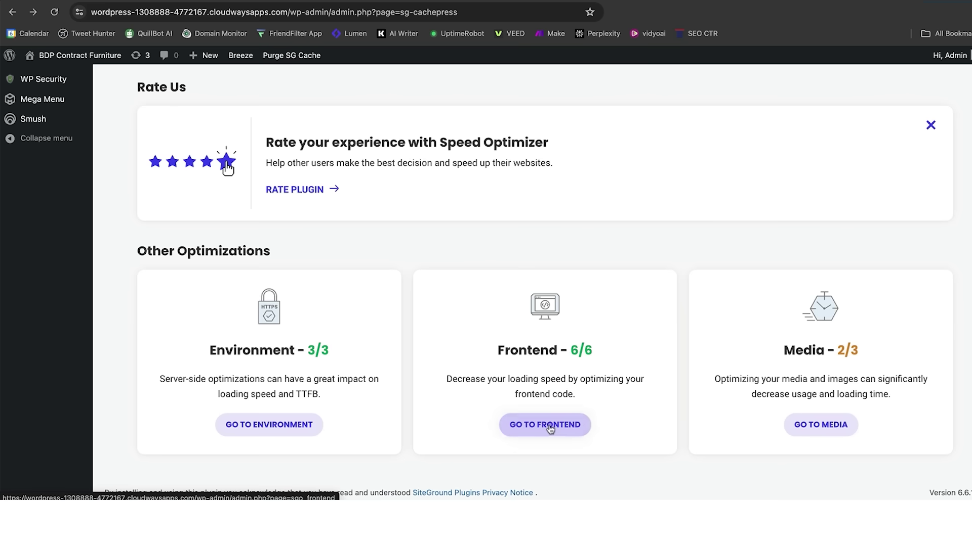
# - In Frontend settings, toggle Minify CSS Files off and back on, then view the JavaScript and General tabs
pyautogui.click(550, 425)
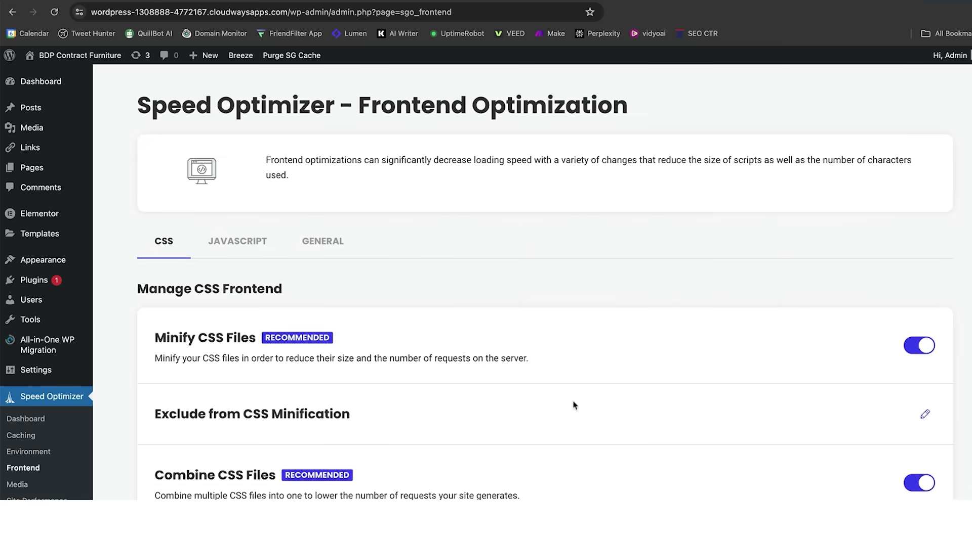
pyautogui.click(924, 348)
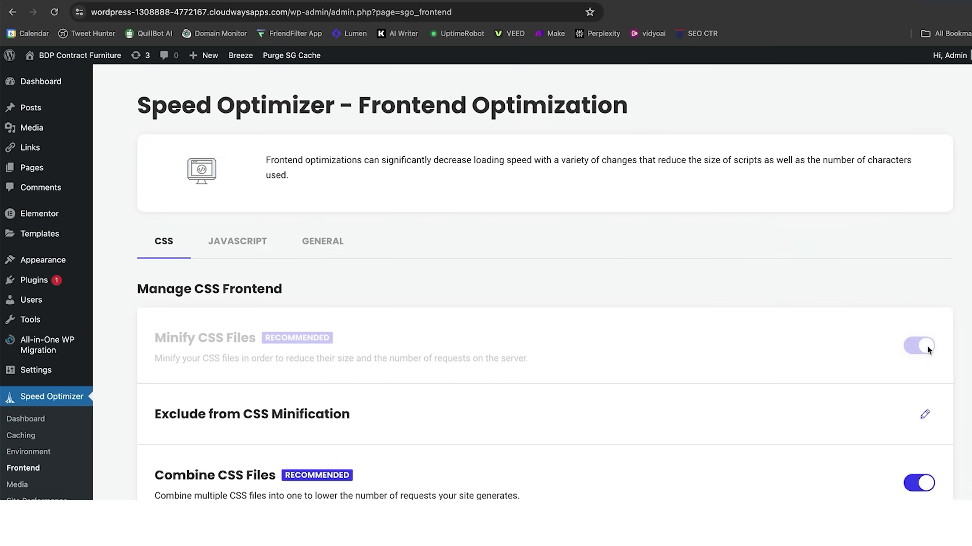
pyautogui.click(924, 347)
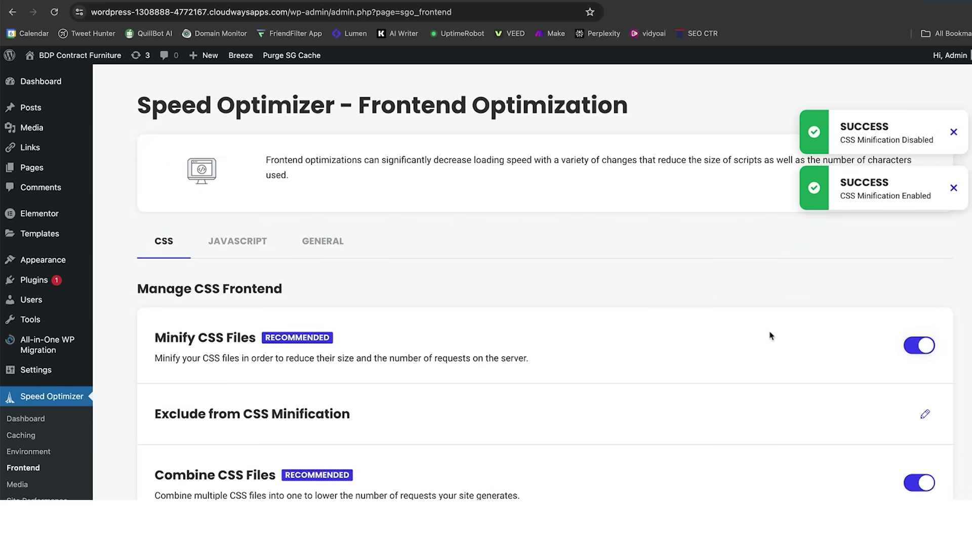
pyautogui.scroll(-3, 669, 272)
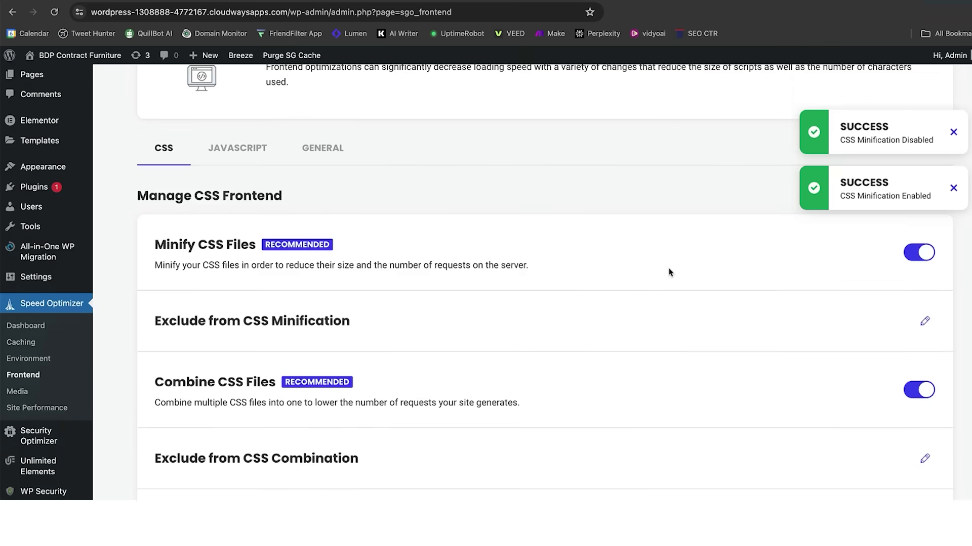
pyautogui.scroll(-3, 669, 272)
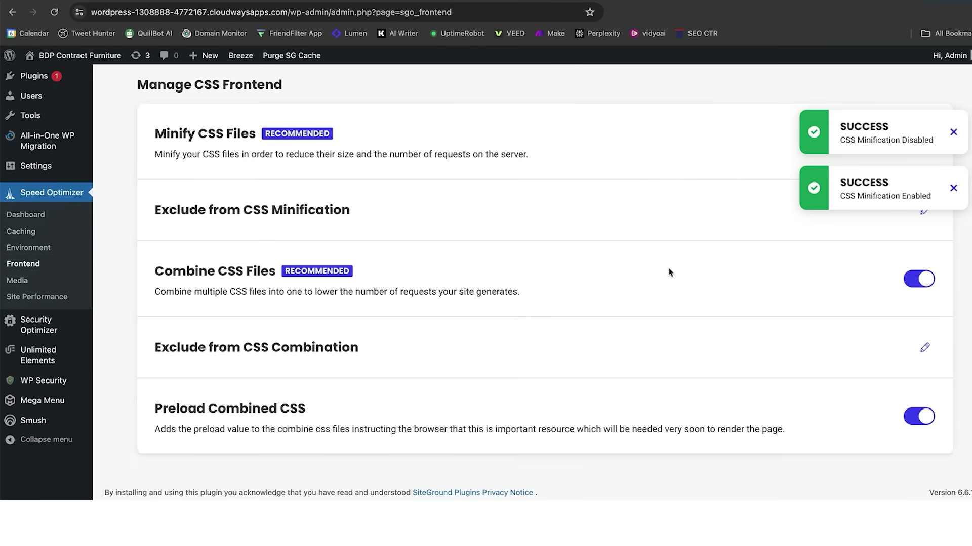
pyautogui.scroll(6, 669, 272)
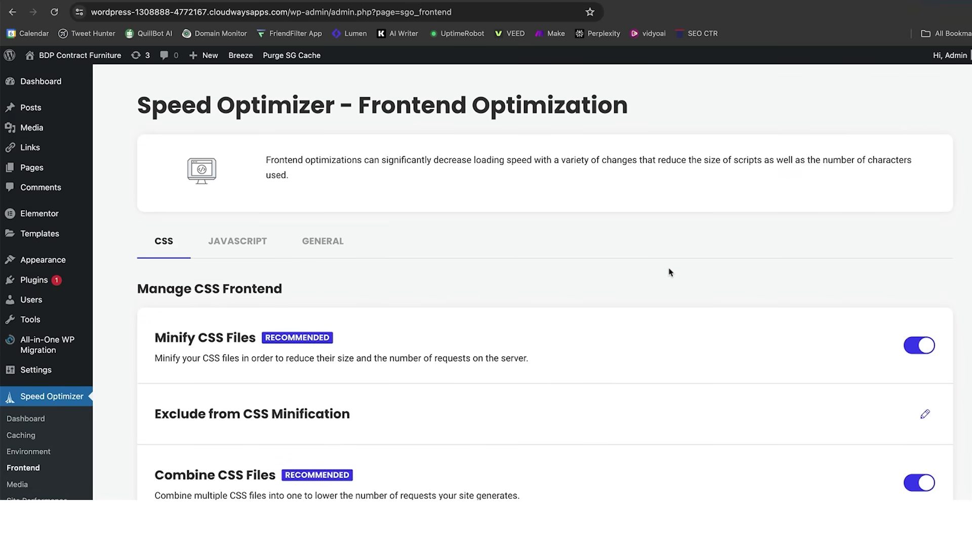
pyautogui.click(236, 242)
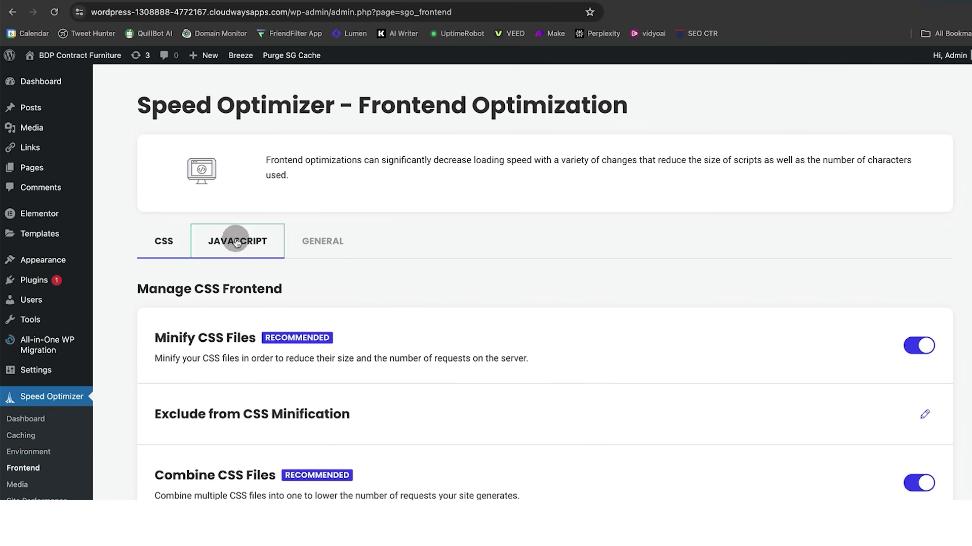
pyautogui.click(321, 241)
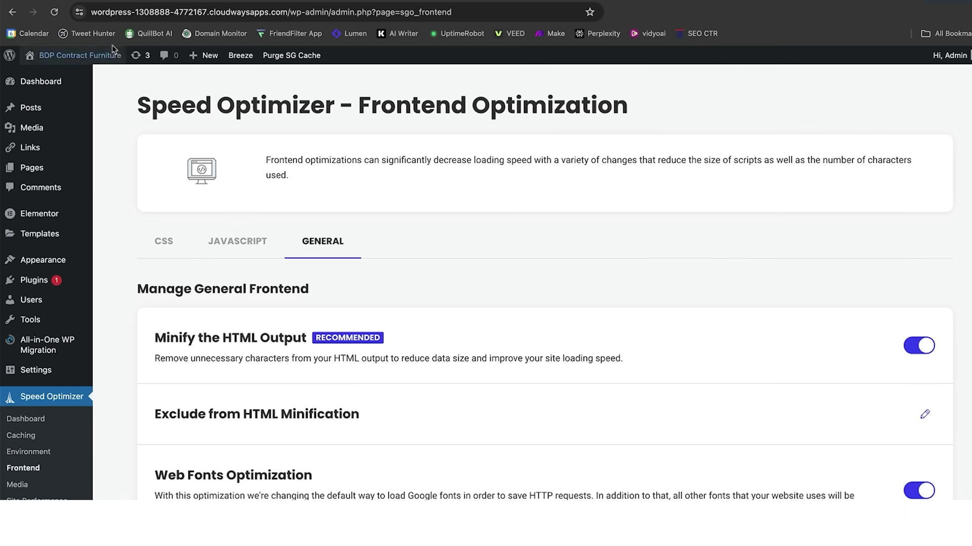
# - View Speed Optimizer's Media settings with WebP Images and Lazy Load on, and dismiss the error notice
pyautogui.click(15, 14)
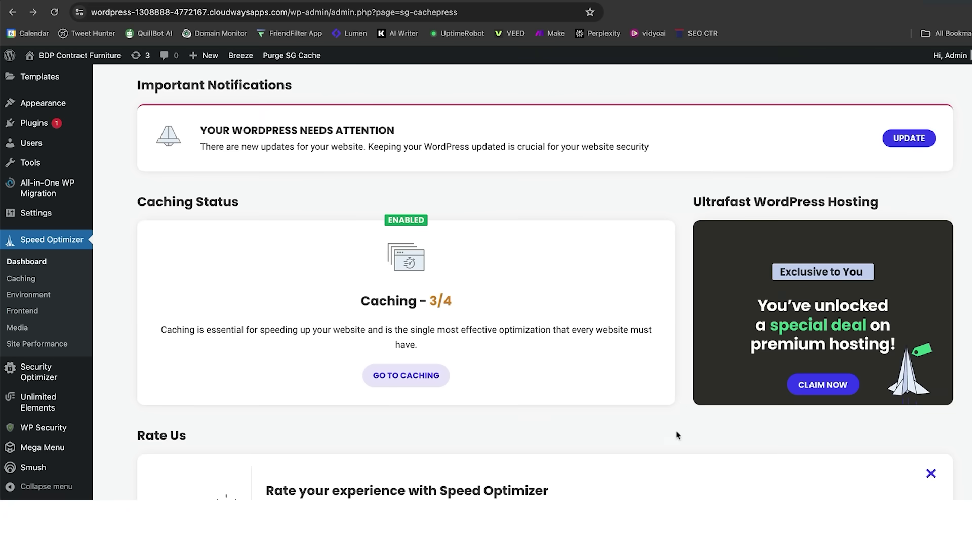
pyautogui.scroll(-7, 677, 435)
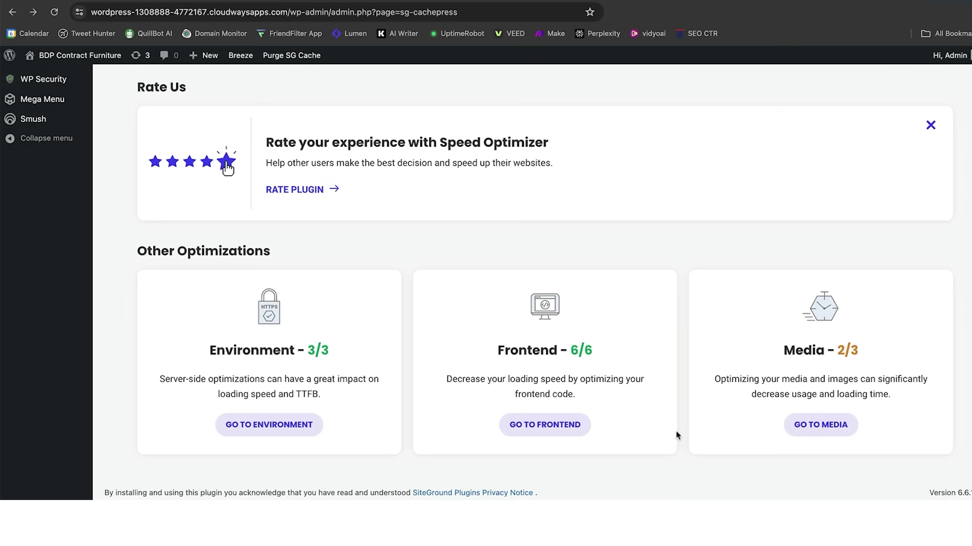
pyautogui.click(825, 424)
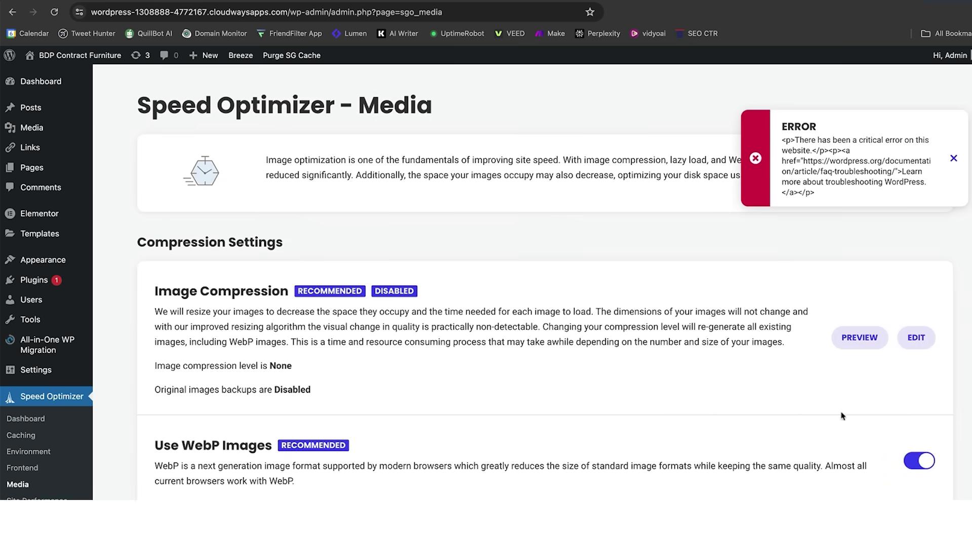
pyautogui.scroll(-5, 521, 284)
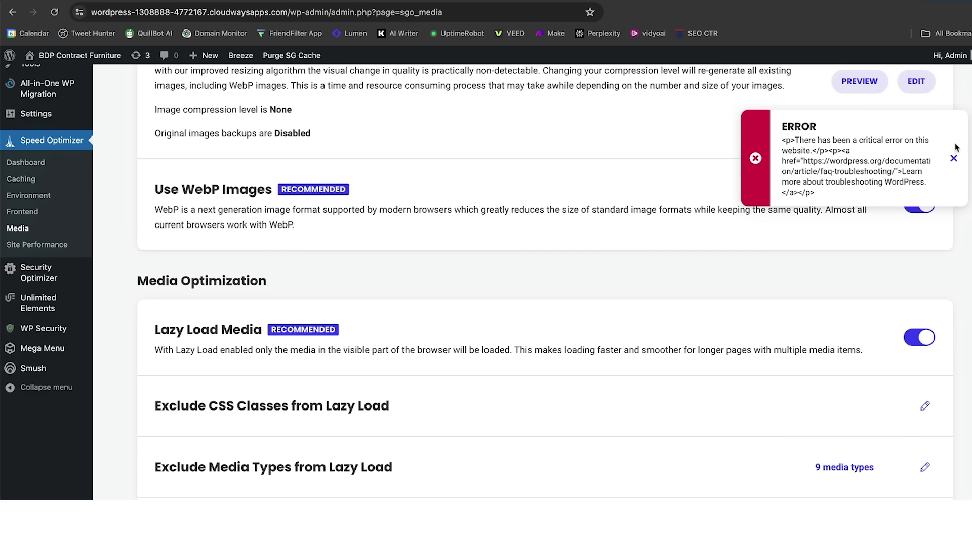
pyautogui.click(954, 158)
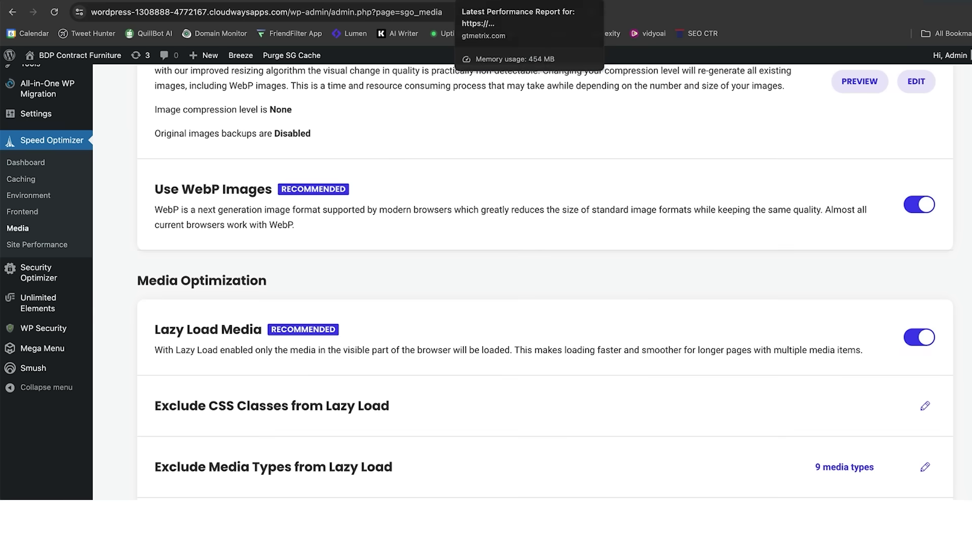
# - Review the grade A GTmetrix retest: 89% performance, 92% structure and 2.1s LCP
pyautogui.hotkey('ctrl', 'Tab')
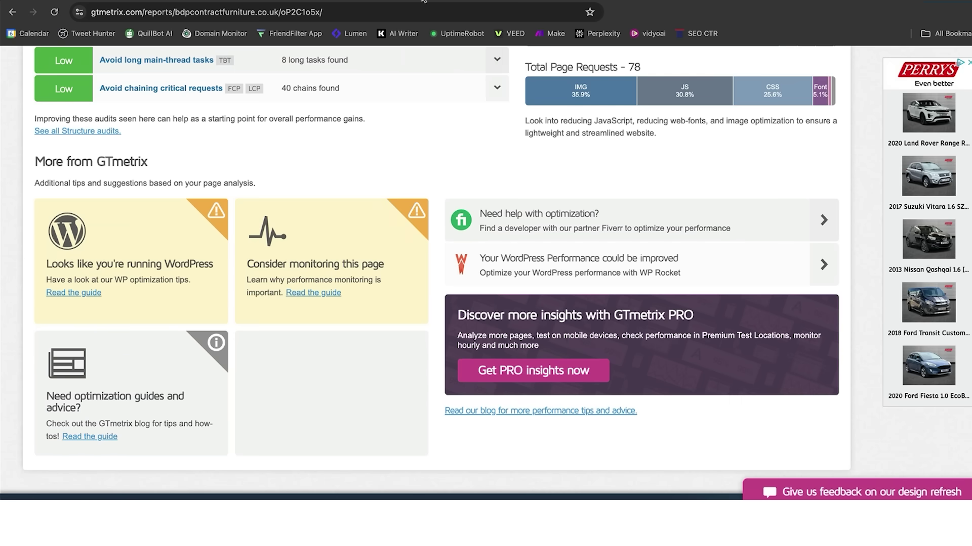
pyautogui.press('Home')
pyautogui.hotkey('ctrl', 'a')
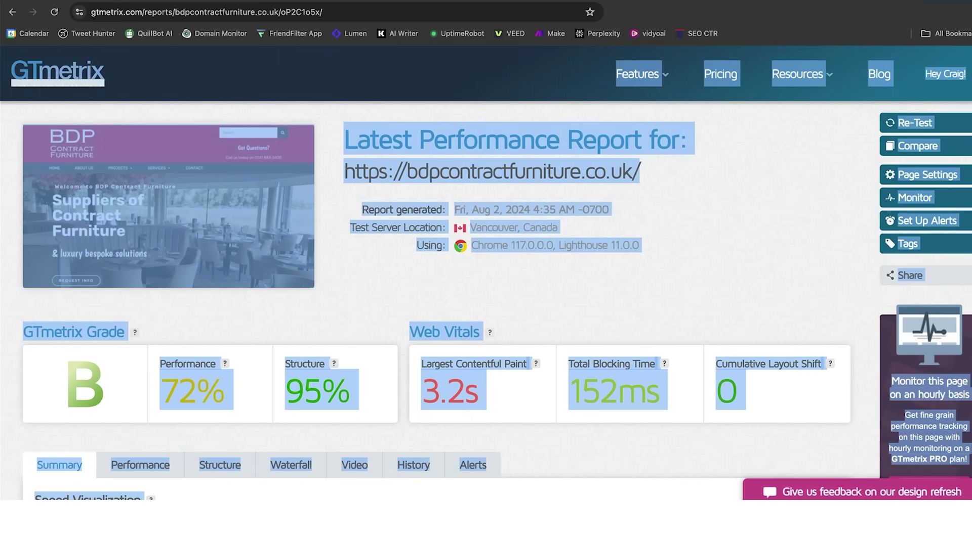
pyautogui.click(369, 320)
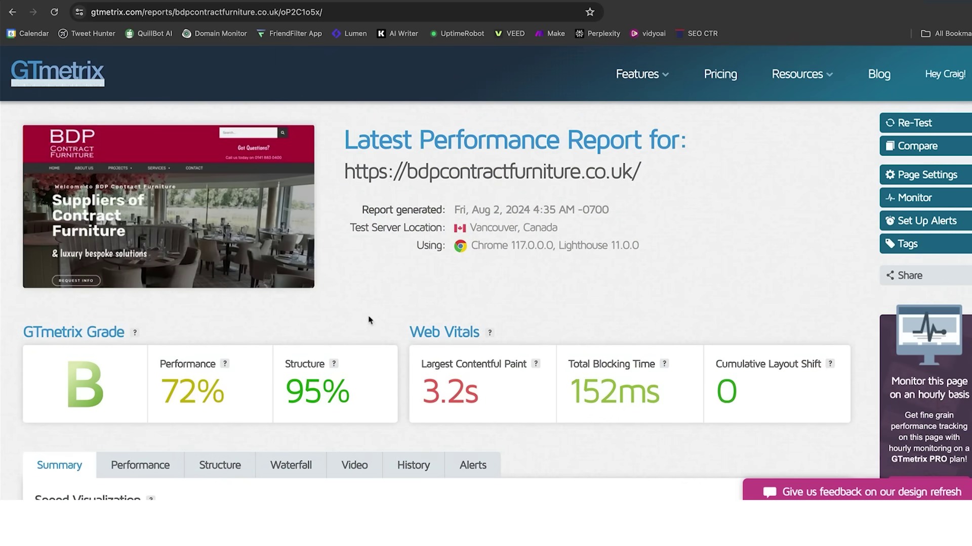
pyautogui.moveTo(219, 396)
pyautogui.hotkey('ctrl', 'Tab')
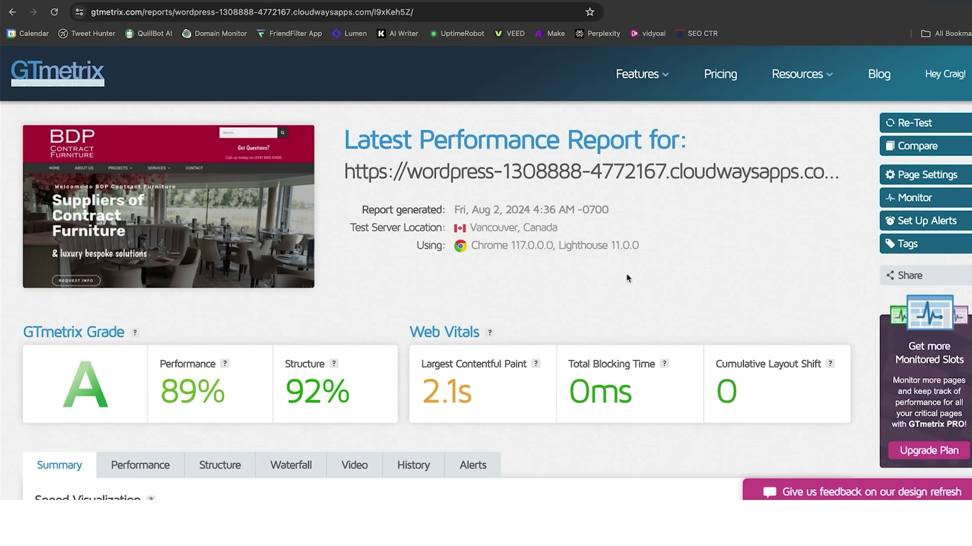
pyautogui.moveTo(170, 374)
pyautogui.scroll(-8, 651, 439)
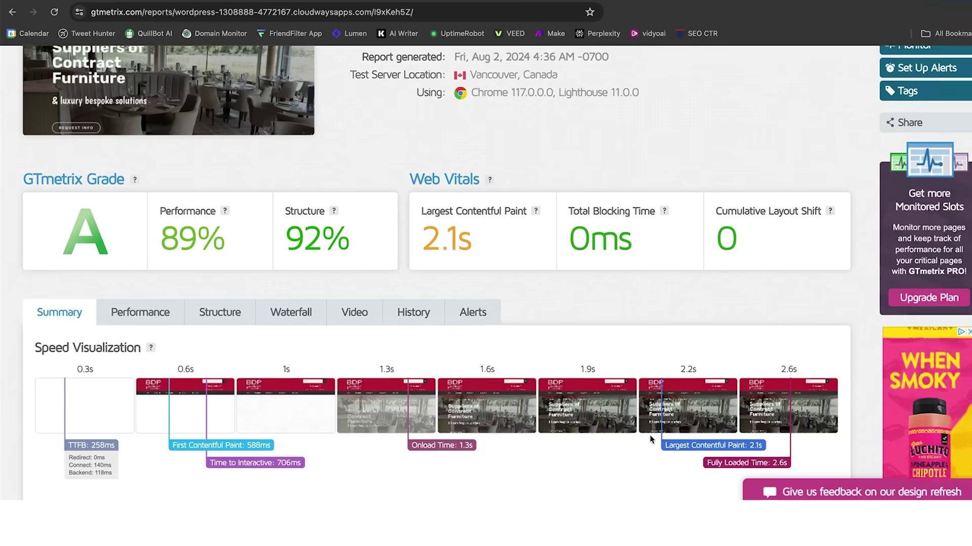
pyautogui.scroll(5, 651, 439)
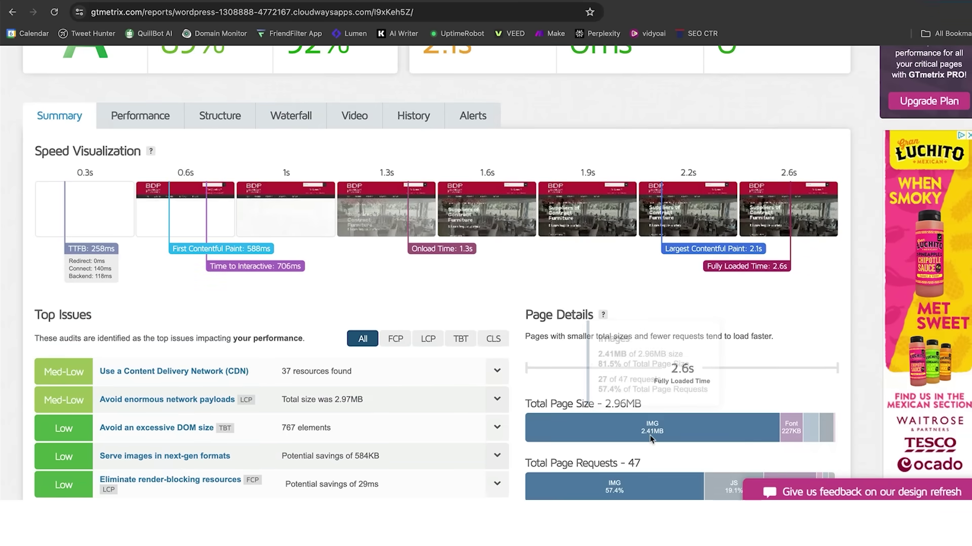
pyautogui.scroll(3, 652, 439)
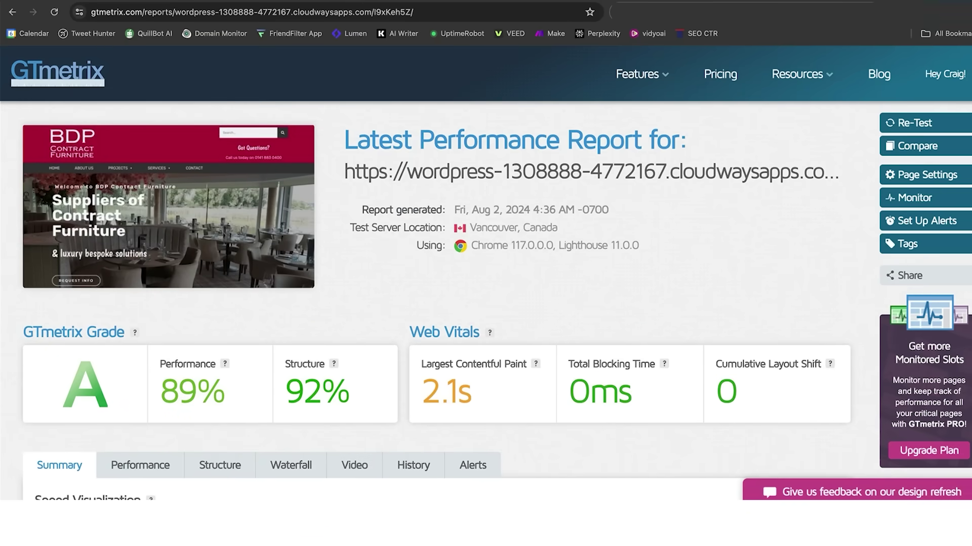
# - Check Pingdom's London result for the cloudwaysapps site, grade A 94, then go back to WordPress Media settings
pyautogui.click(779, 2)
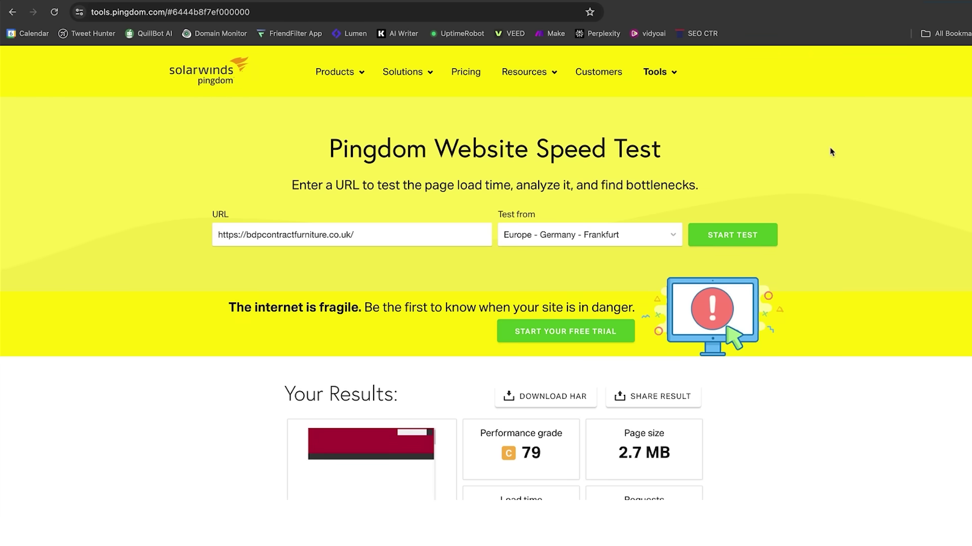
pyautogui.scroll(-2, 832, 152)
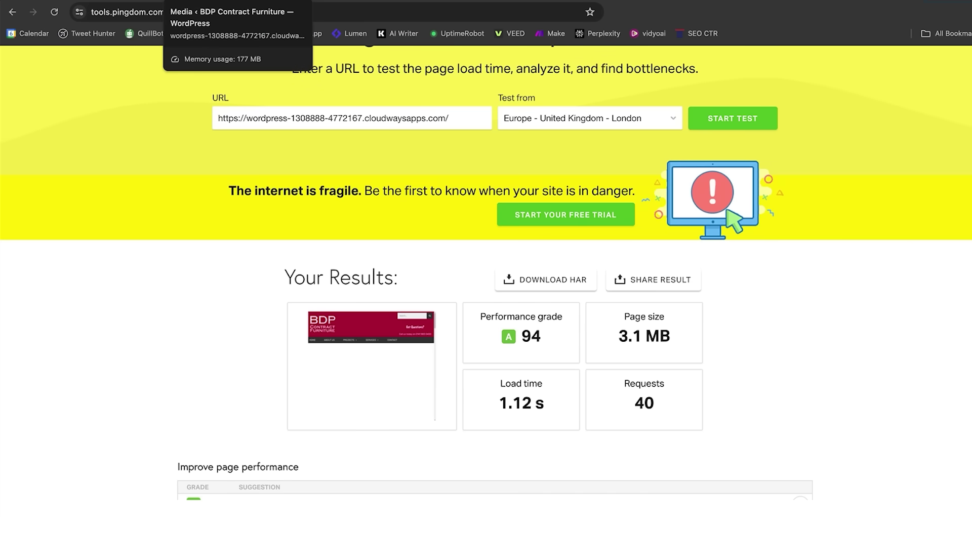
pyautogui.click(233, 3)
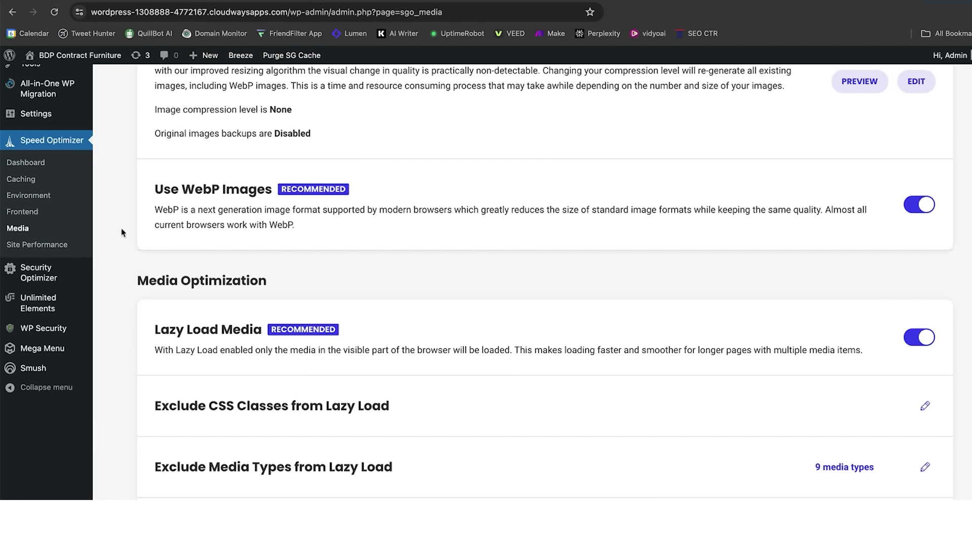
# - Export the full site to File with All-in-One WP Migration and download the 529 MB backup
pyautogui.moveTo(55, 96)
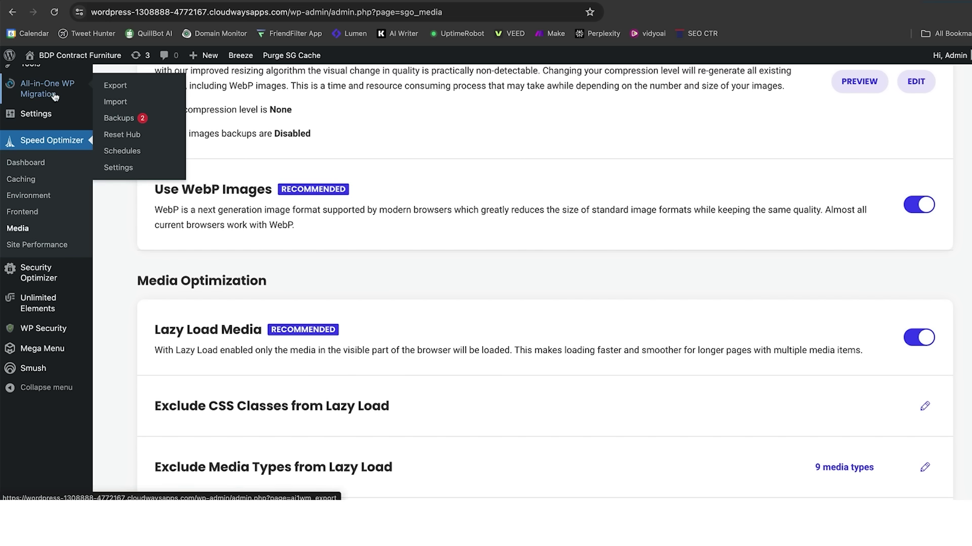
pyautogui.click(120, 90)
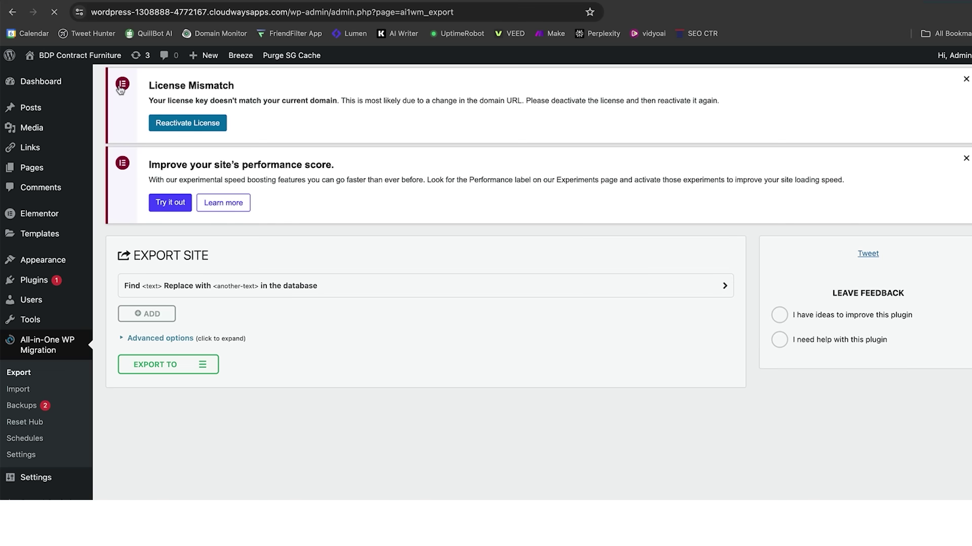
pyautogui.click(204, 365)
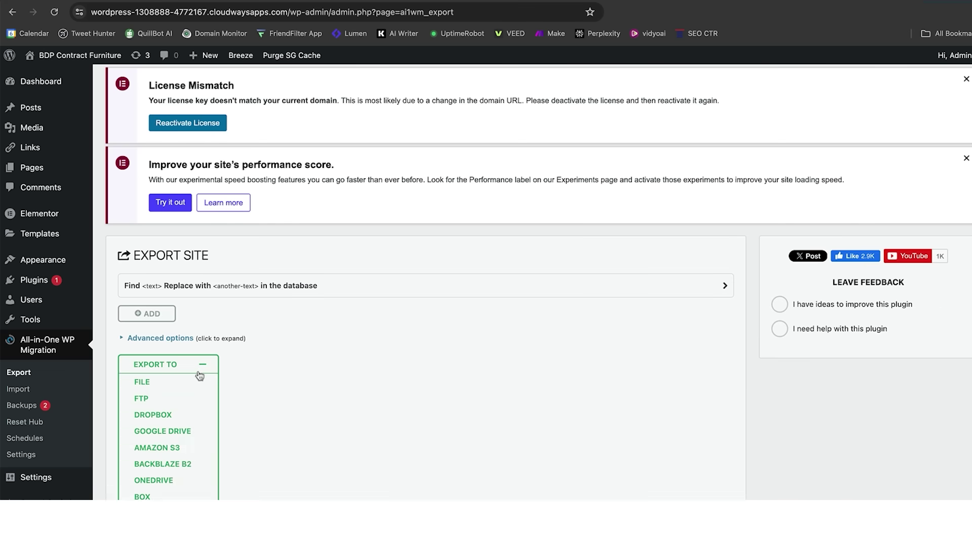
pyautogui.click(184, 385)
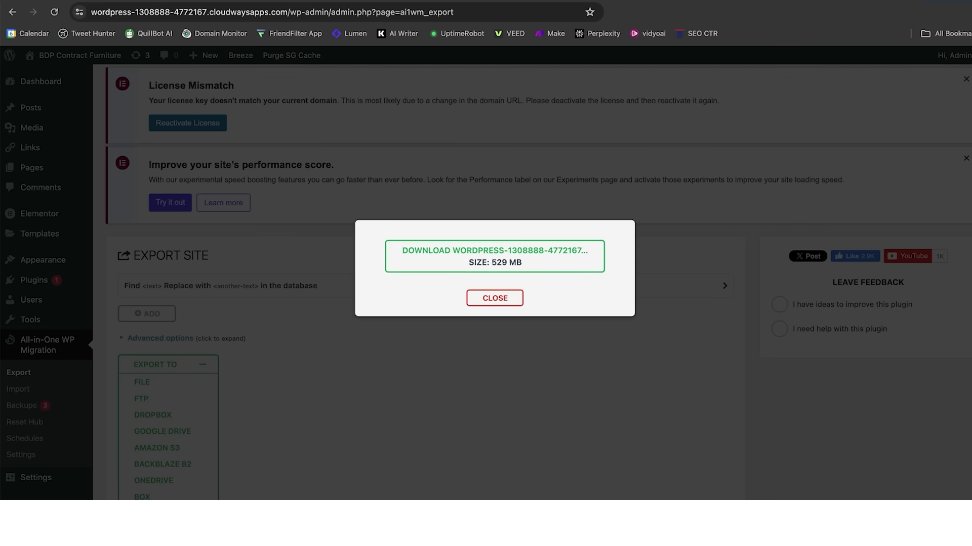
pyautogui.click(552, 261)
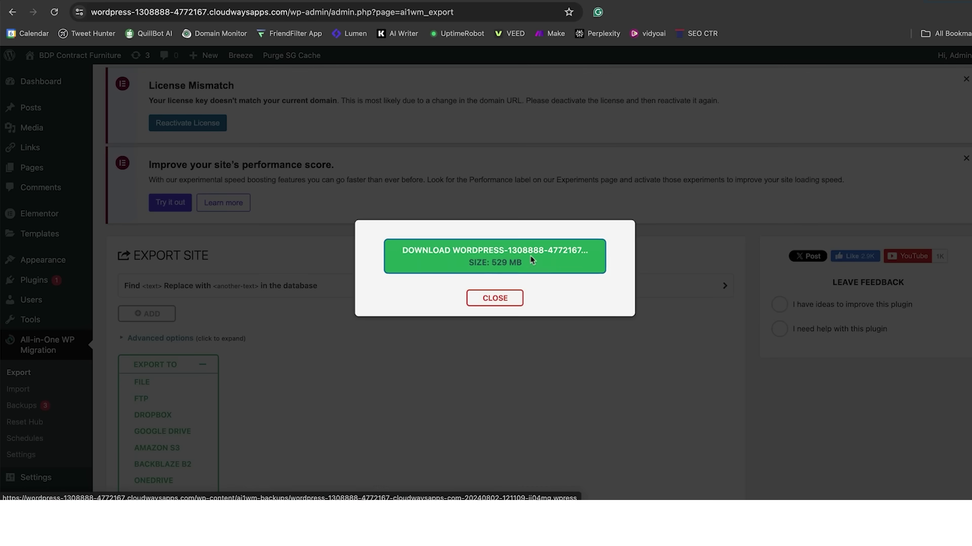
pyautogui.click(511, 302)
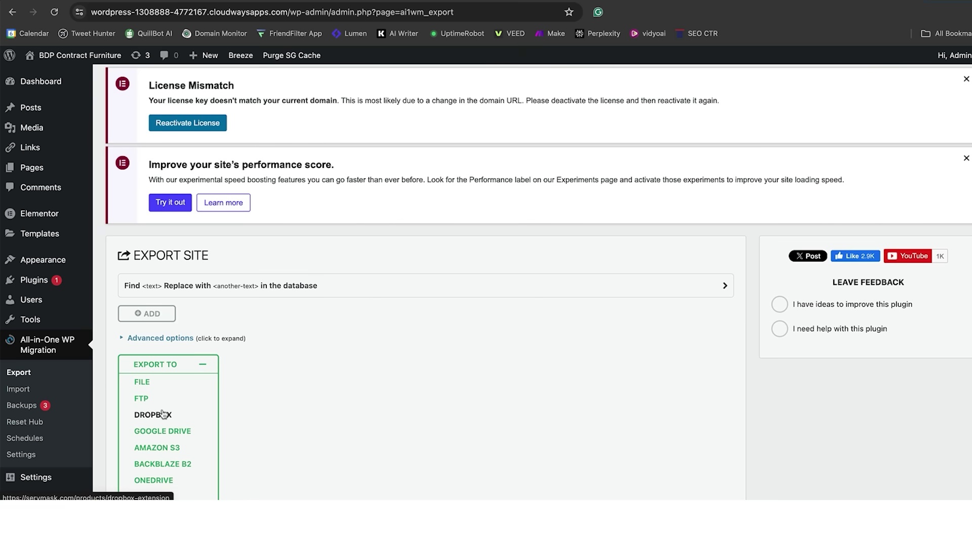
# - Open Breeze's Varnish settings, showing Auto Purge Varnish enabled and server 127.0.0.1
pyautogui.click(15, 390)
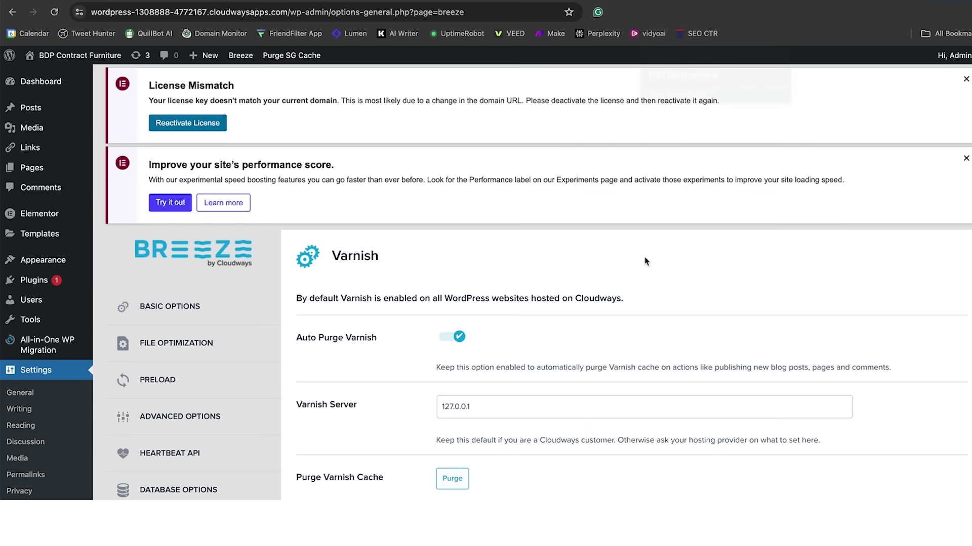
pyautogui.scroll(-5, 645, 261)
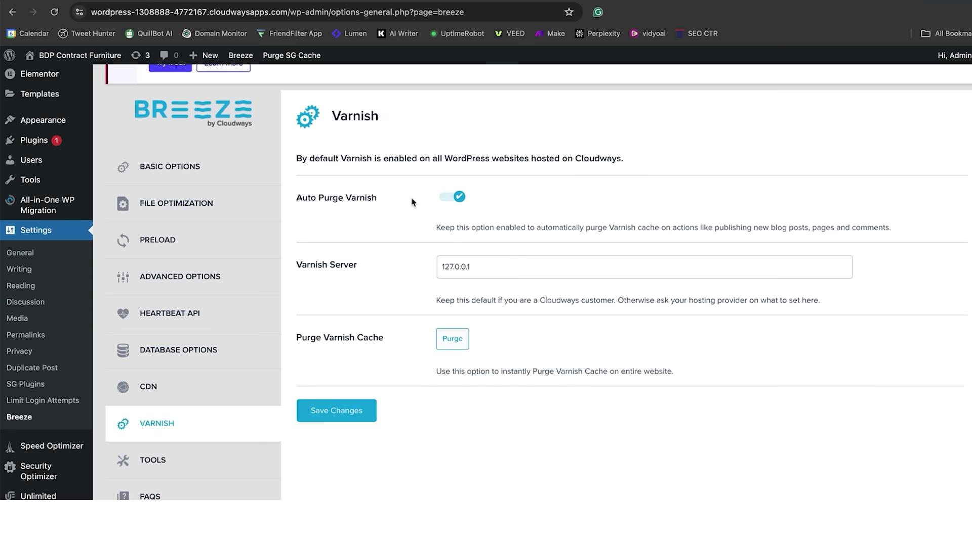
# - Review Breeze's Basic Options, File Optimization, Preload and Advanced Options sections
pyautogui.click(173, 168)
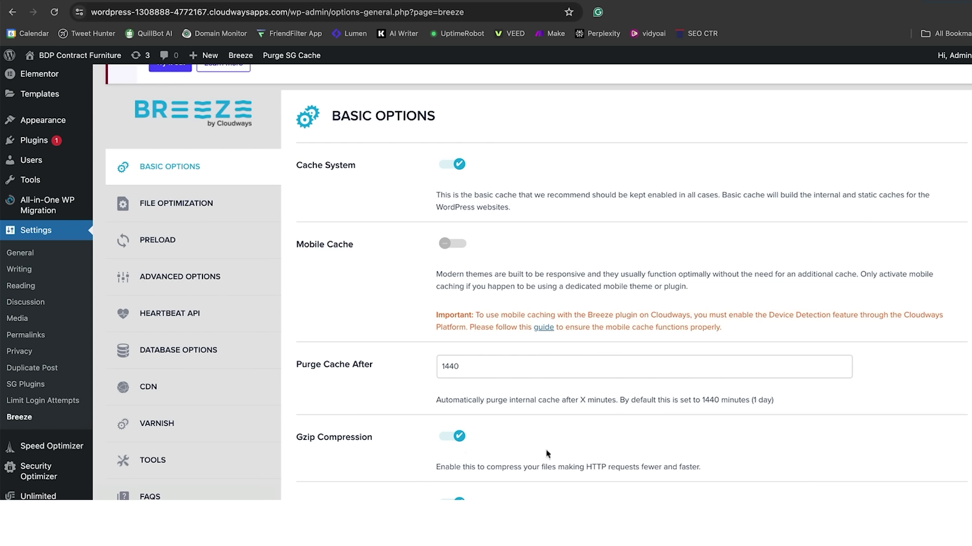
pyautogui.click(200, 200)
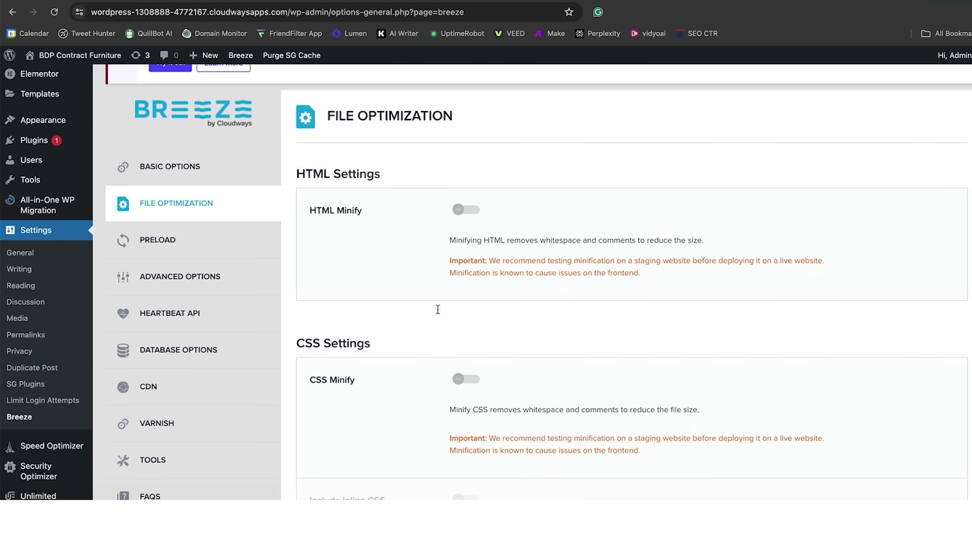
pyautogui.scroll(-5, 410, 380)
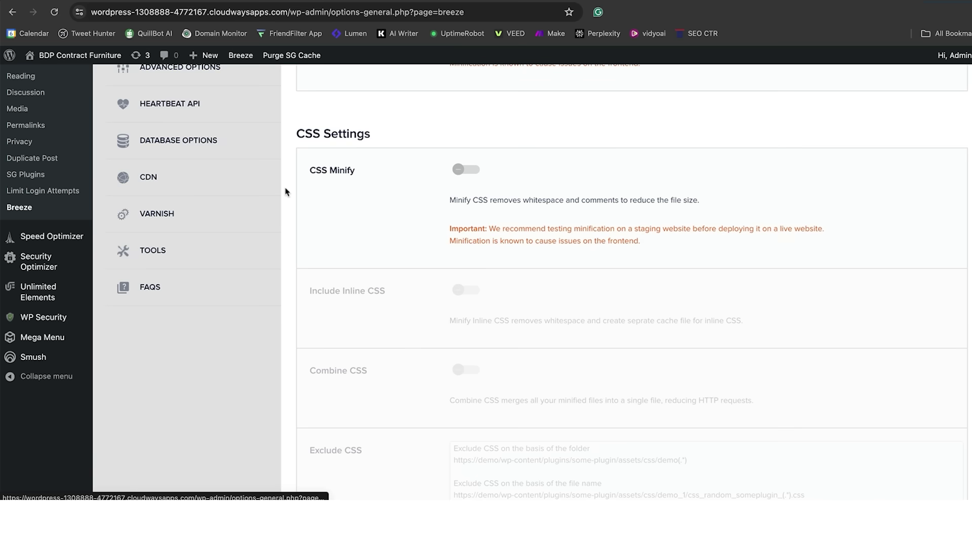
pyautogui.scroll(3, 284, 191)
pyautogui.click(274, 193)
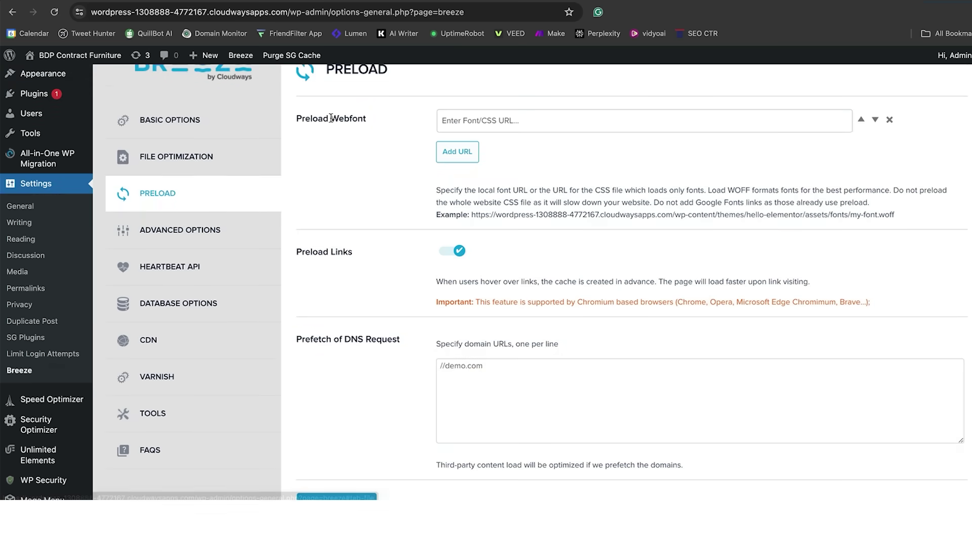
pyautogui.click(195, 231)
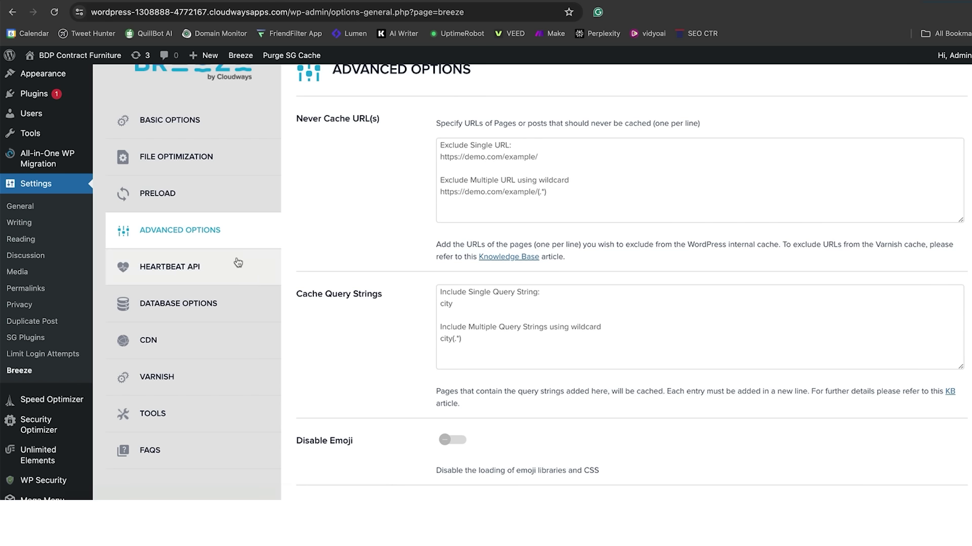
# - Review the Heartbeat API, Database Options, CDN and Varnish sections, ending on Tools
pyautogui.click(221, 268)
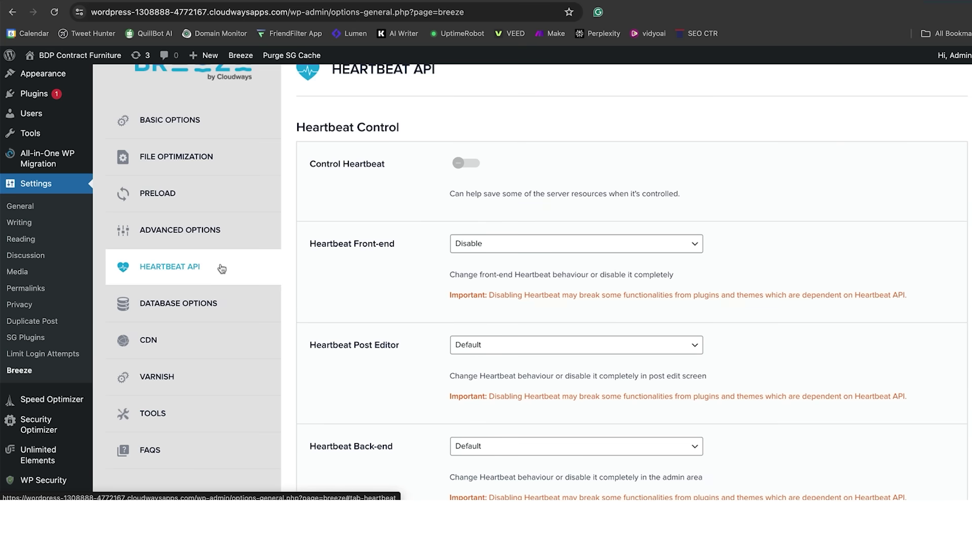
pyautogui.click(223, 307)
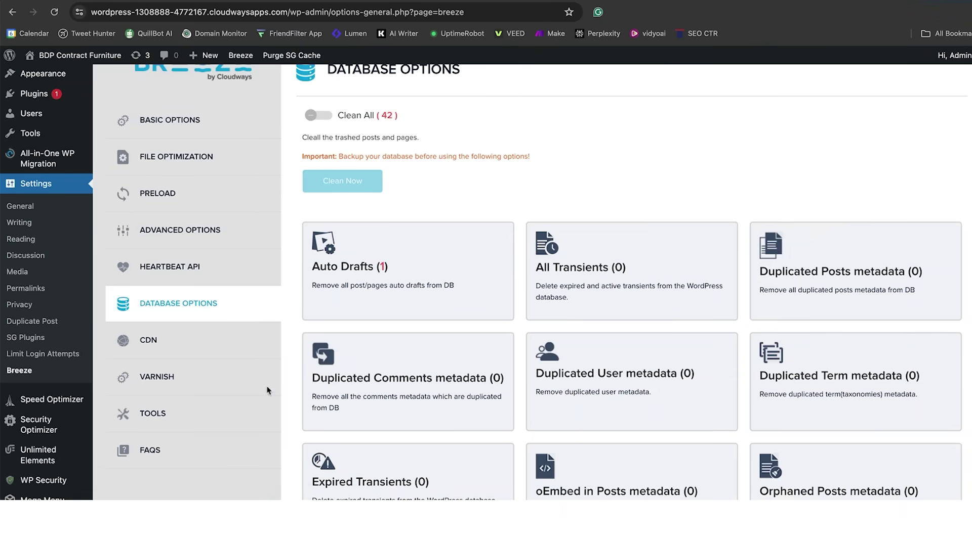
pyautogui.click(179, 342)
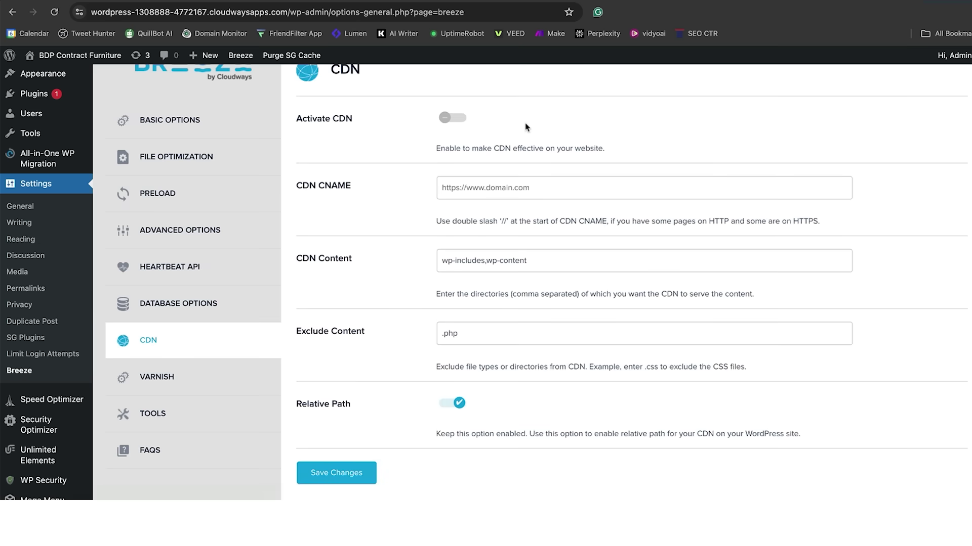
pyautogui.click(200, 390)
pyautogui.click(195, 414)
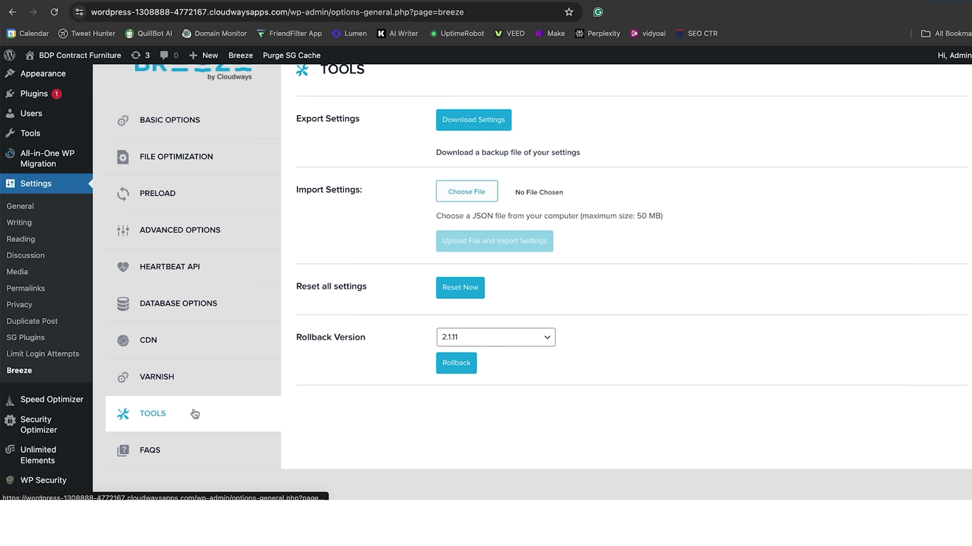